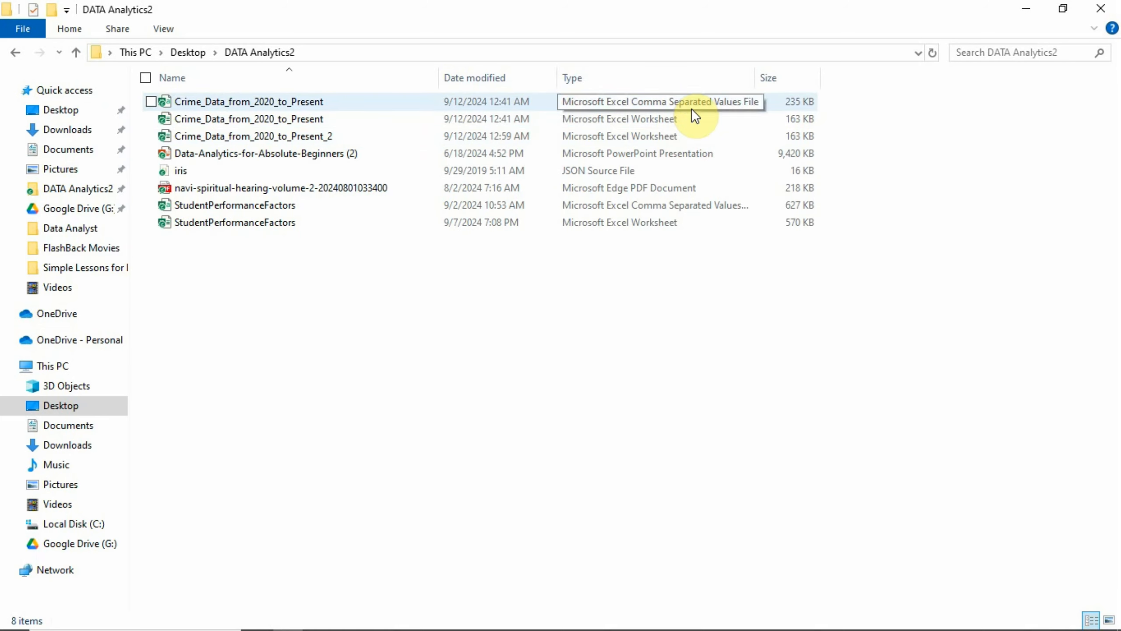
- Launch the SQL Server 2022 Import and Export Wizard from the Microsoft SQL Server 2022 program folder
click(355, 137)
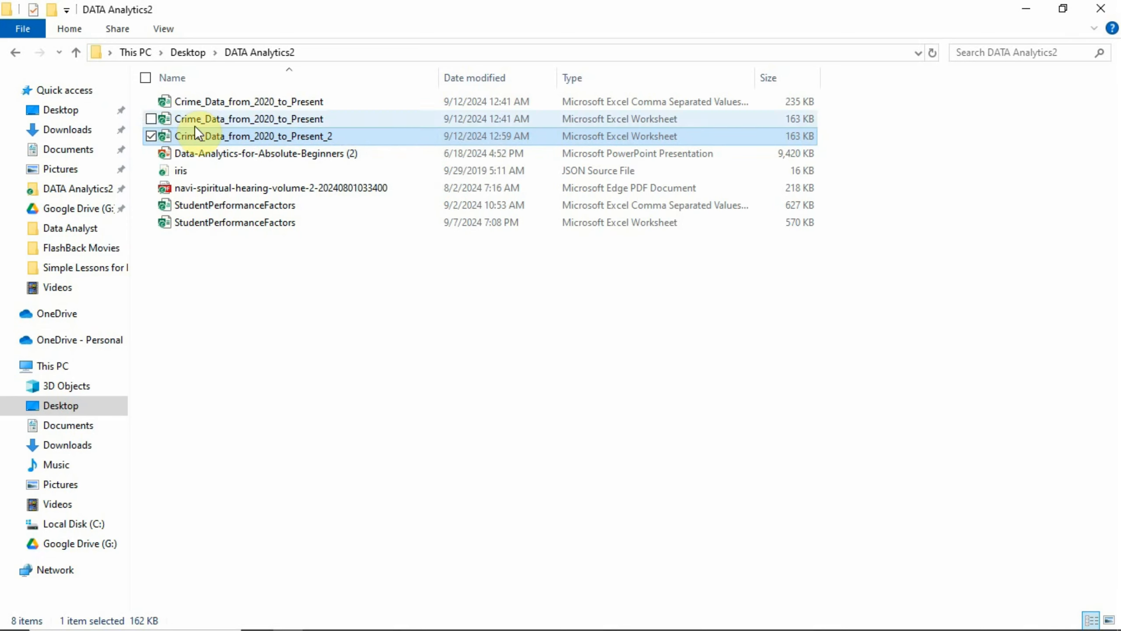
click(18, 621)
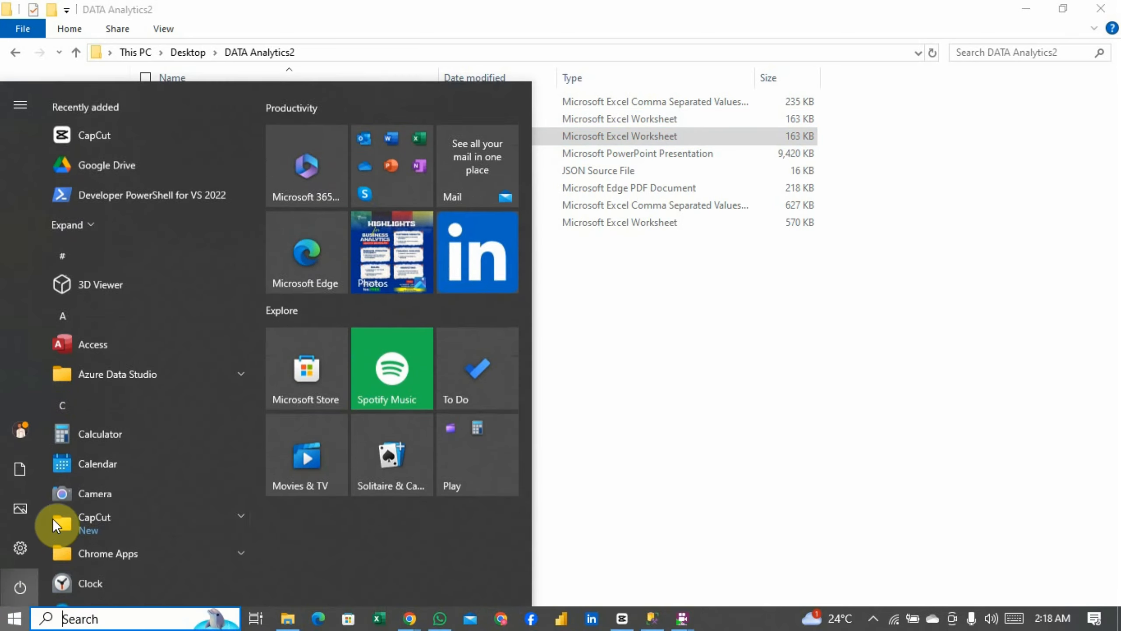
scroll(53, 519, down, 5)
scroll(54, 520, down, 10)
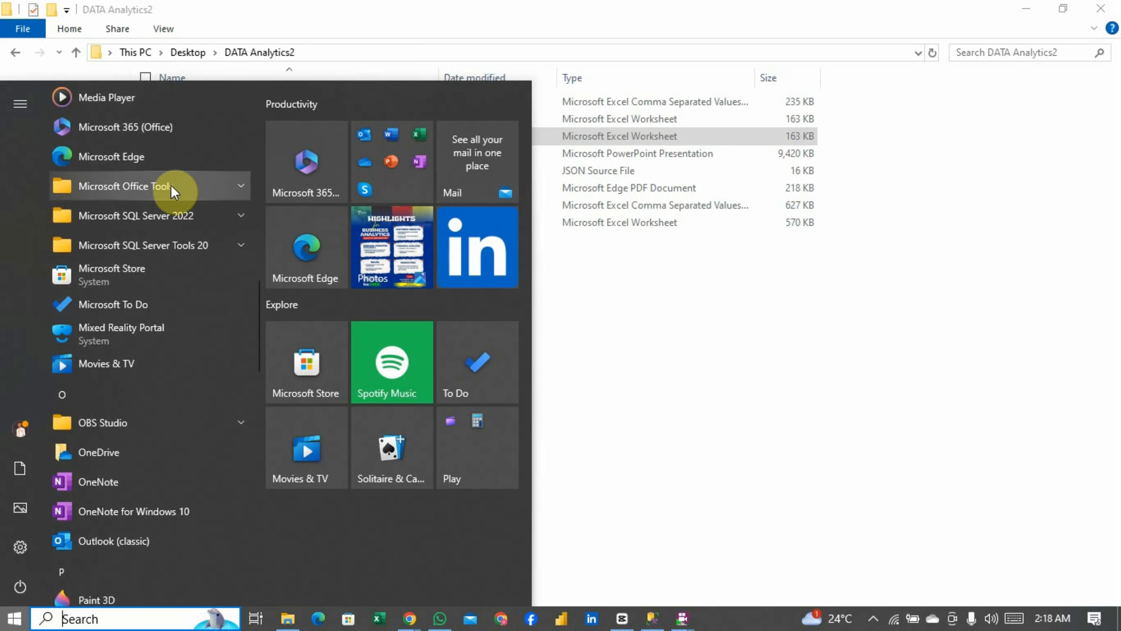
click(165, 214)
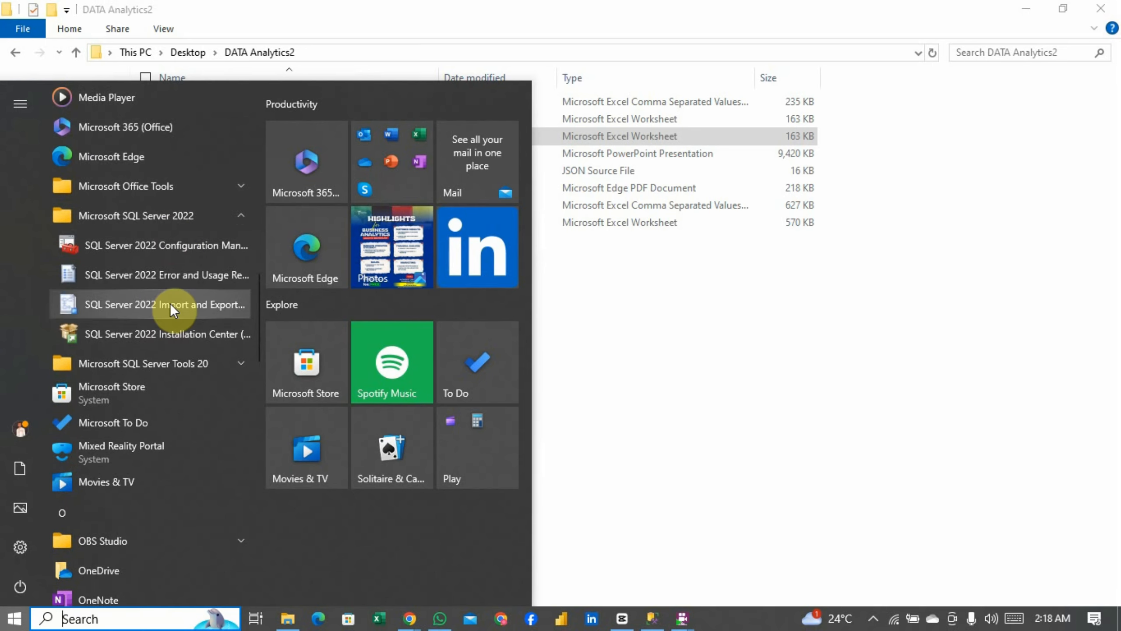
click(168, 304)
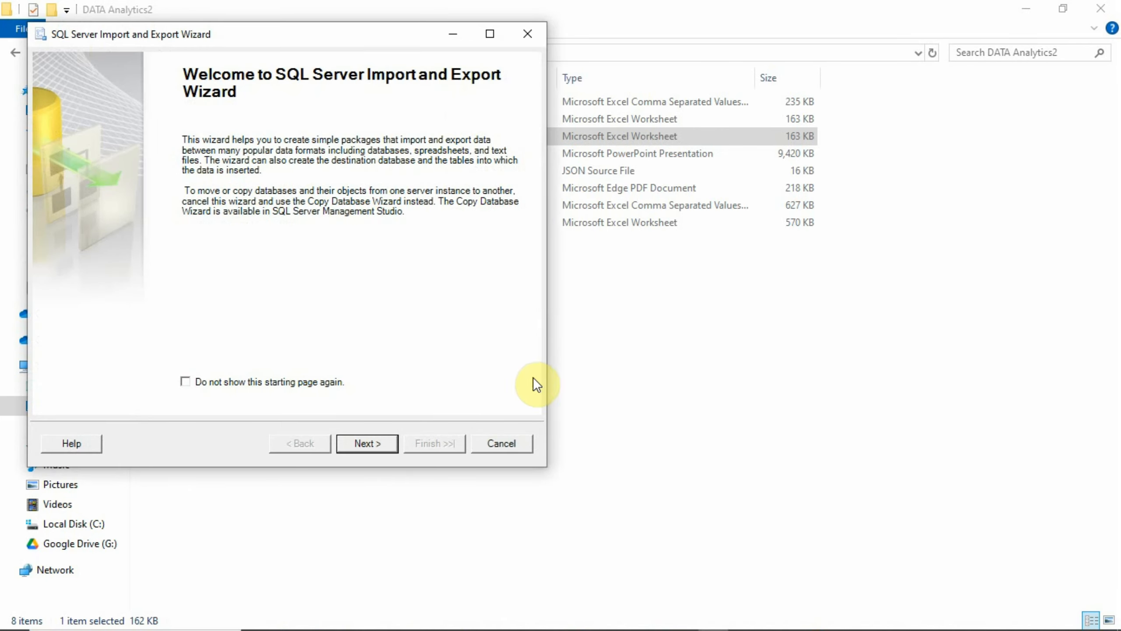
- Choose Microsoft Excel as the data source and load Crime_Data_from_2020_to_Present_2.xlsx from the DATA Analytics2 folder
click(384, 441)
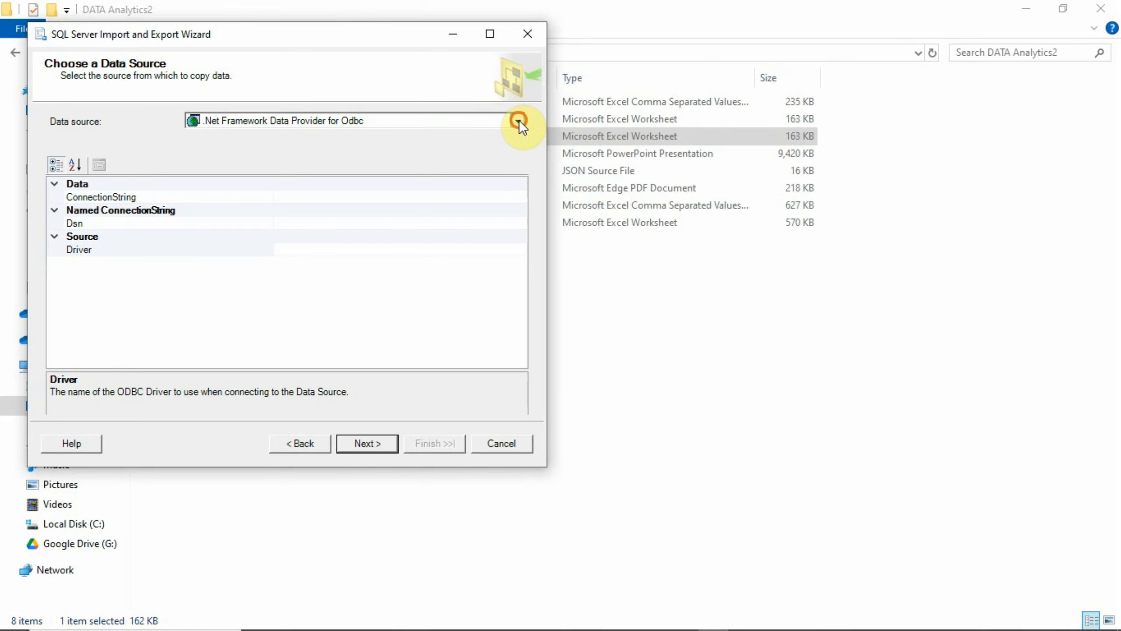
click(517, 120)
click(346, 209)
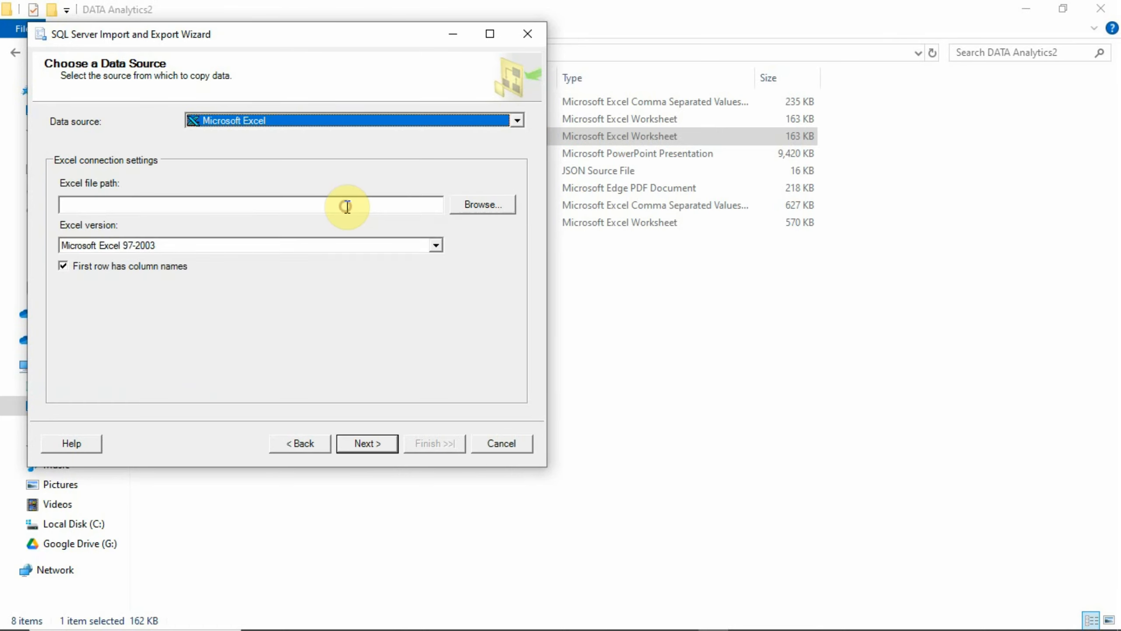
drag(303, 31, 727, 103)
click(896, 273)
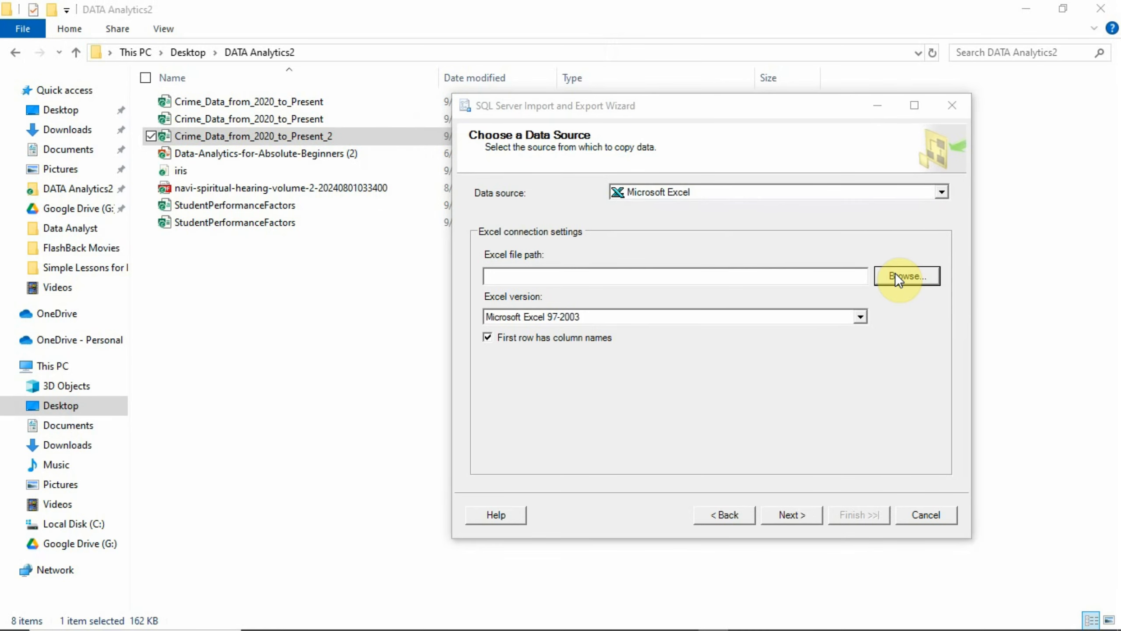
click(717, 243)
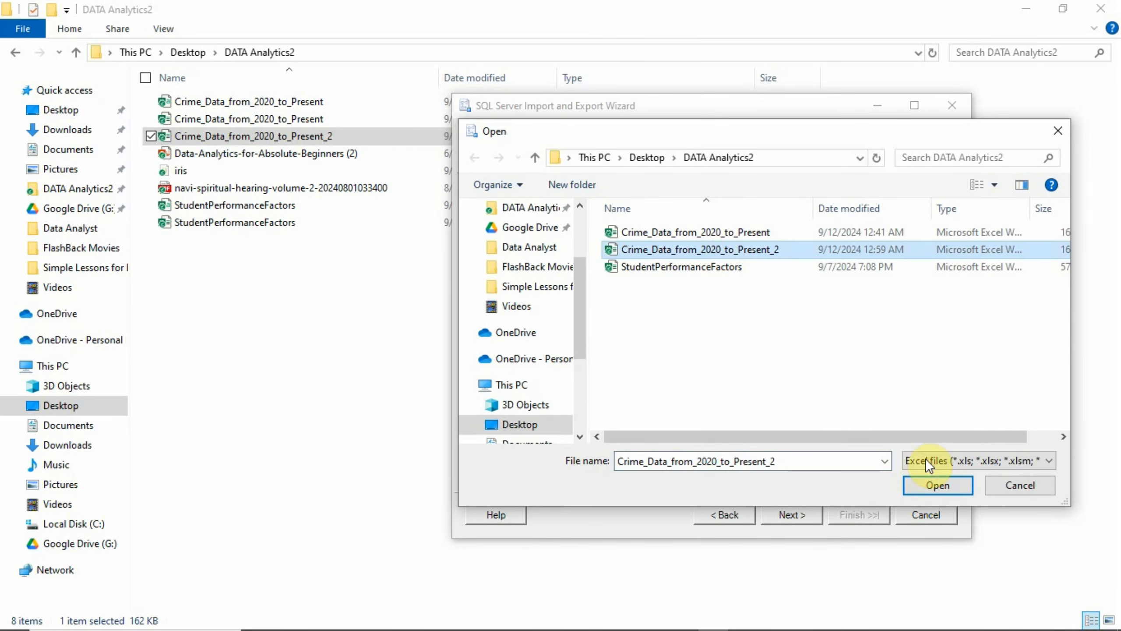
click(920, 482)
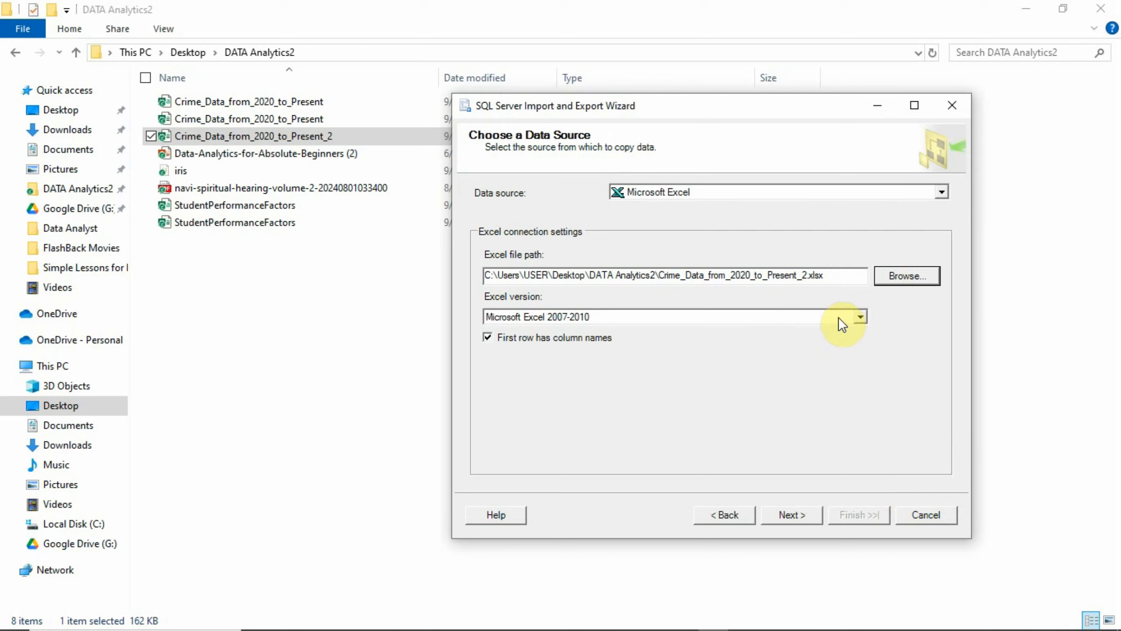
- Set the Excel version to Microsoft Excel 2016 and proceed to the destination settings
click(860, 316)
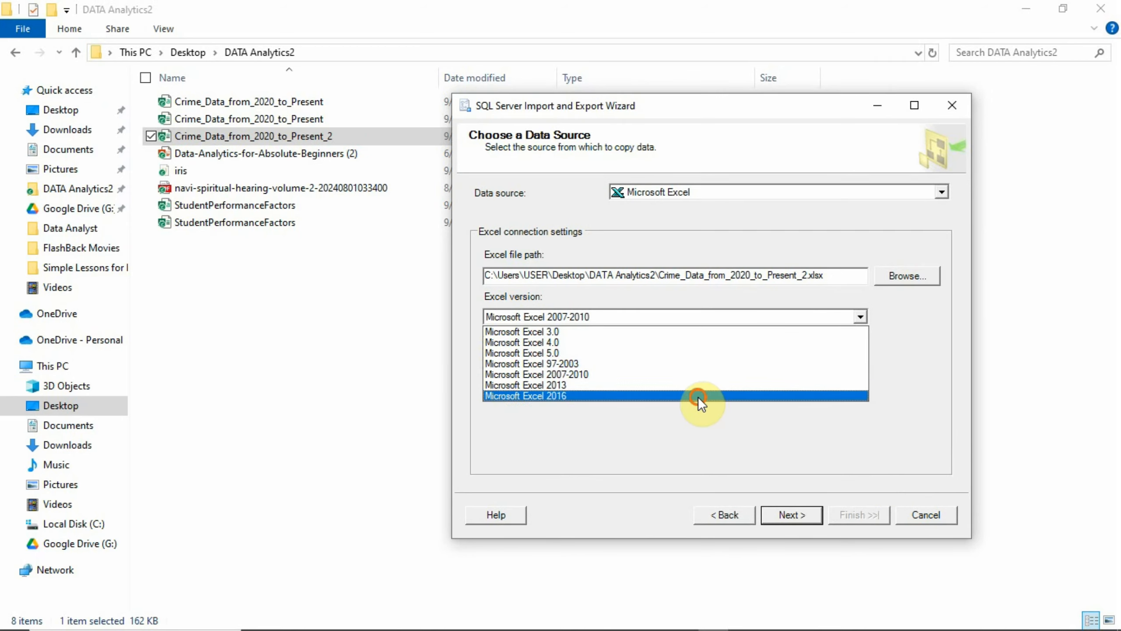
click(697, 396)
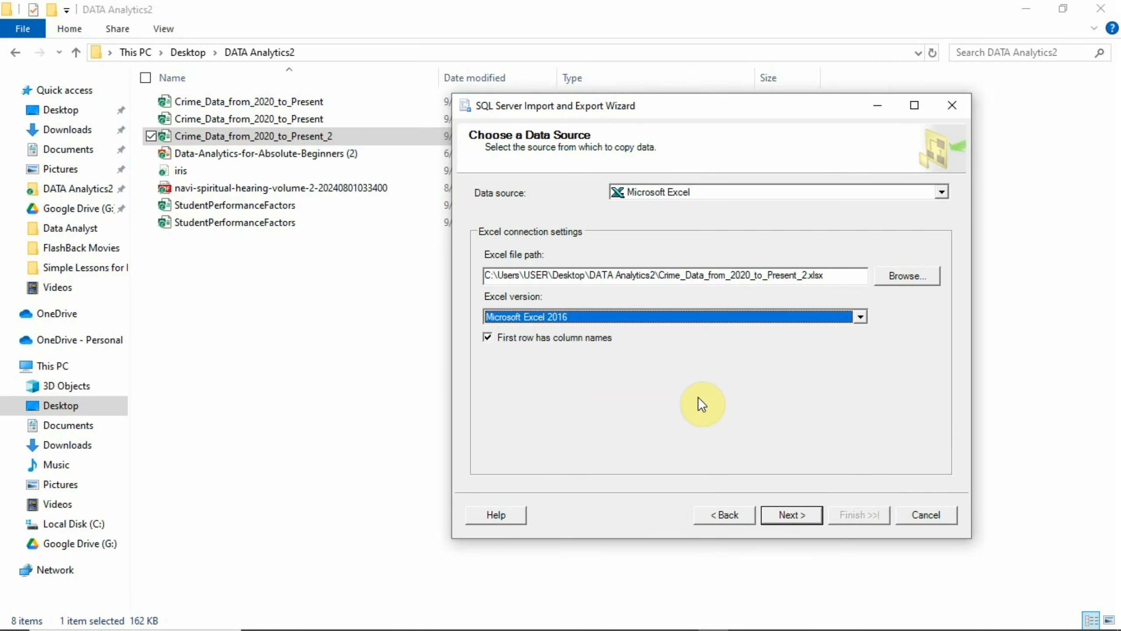
click(791, 513)
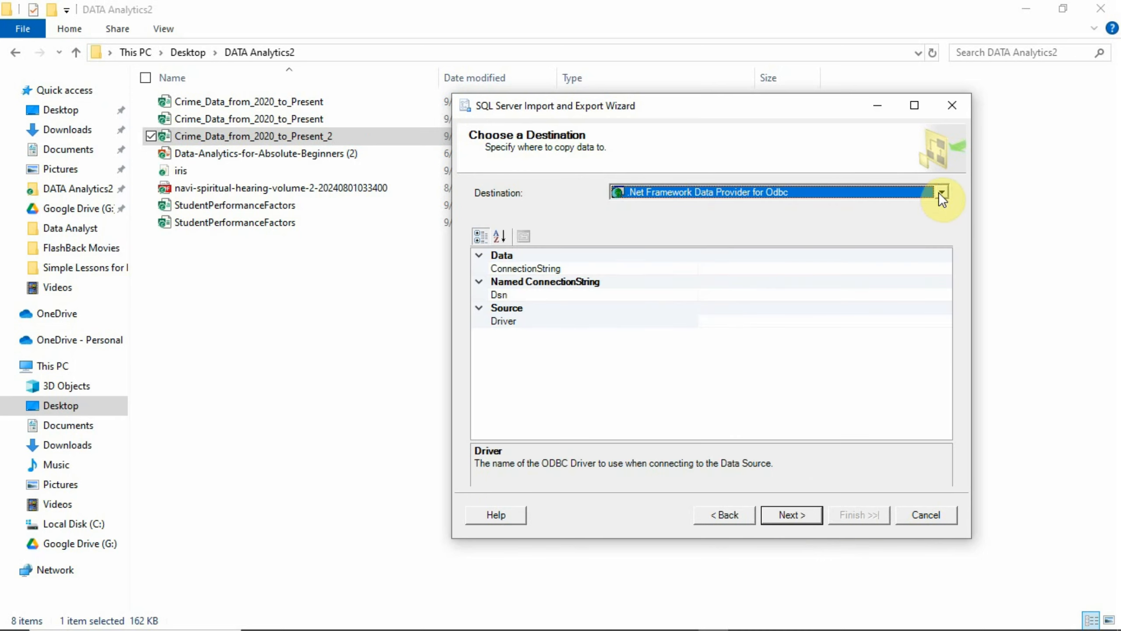
- Choose Microsoft OLE DB Driver for SQL Server as the destination and enter the server name DESKTOP-QFC9FNB in its properties
click(942, 193)
click(743, 293)
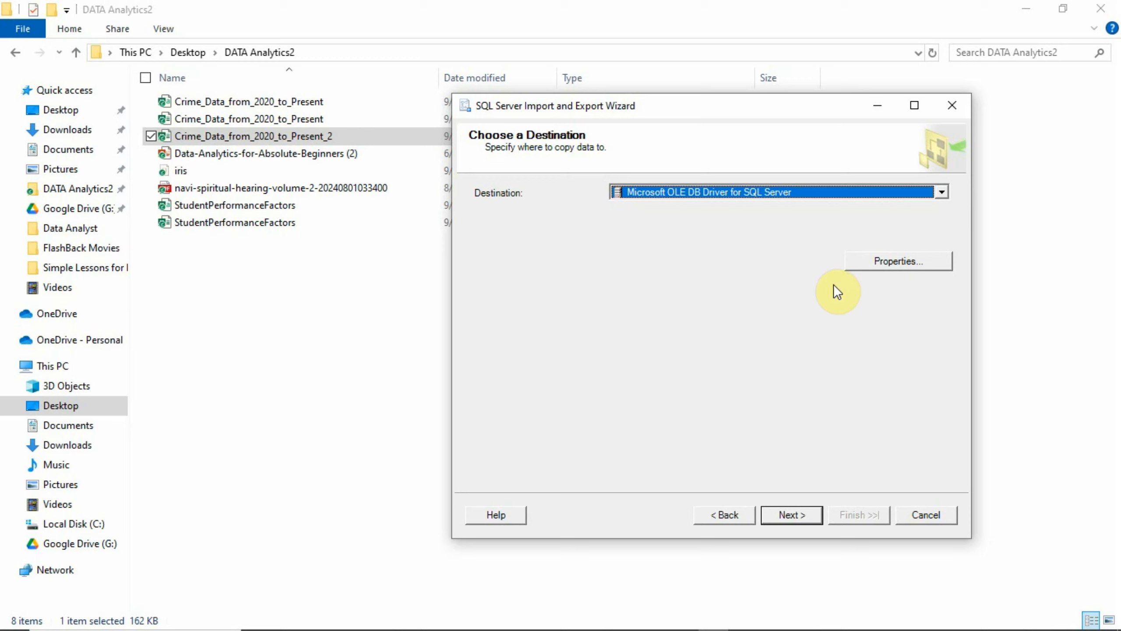
click(882, 262)
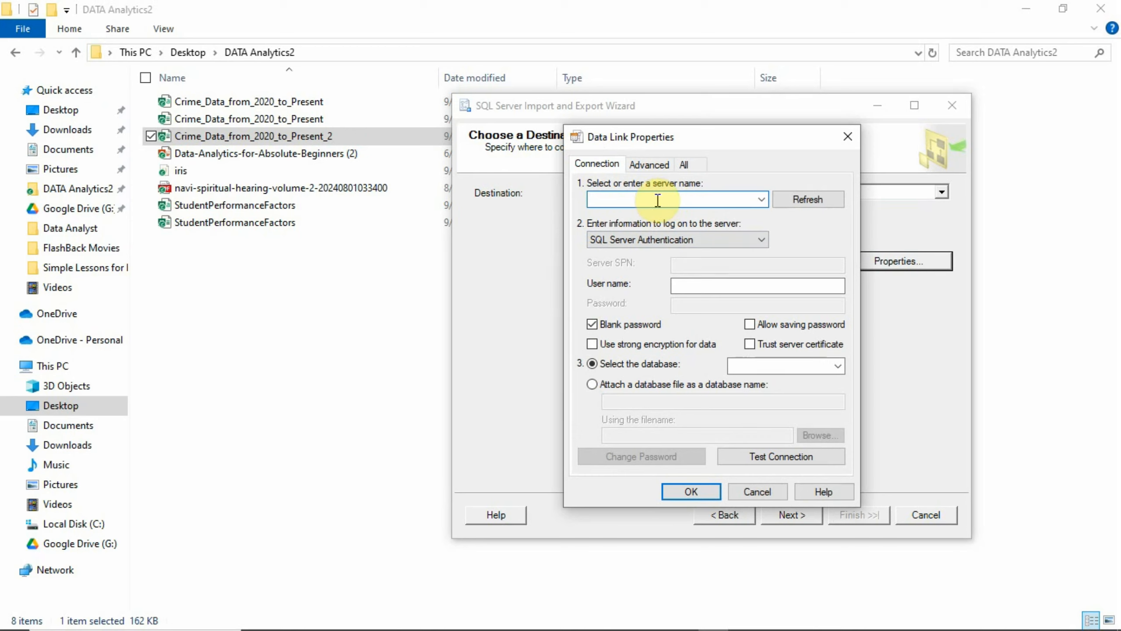
text(DESKTOP-QFC9TNB)
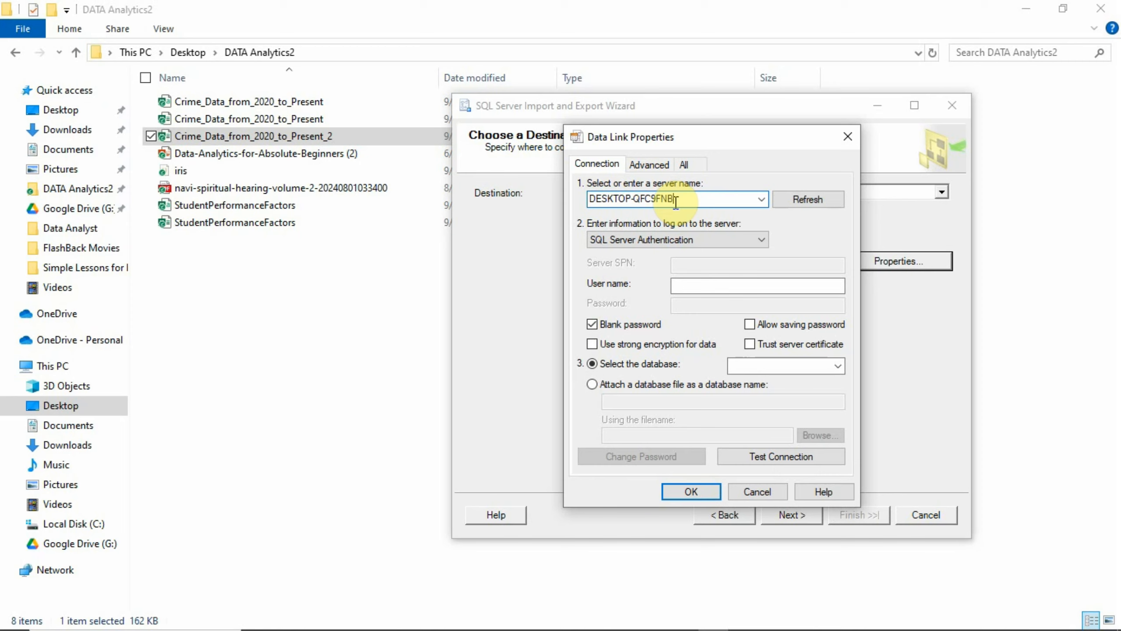
text(\)
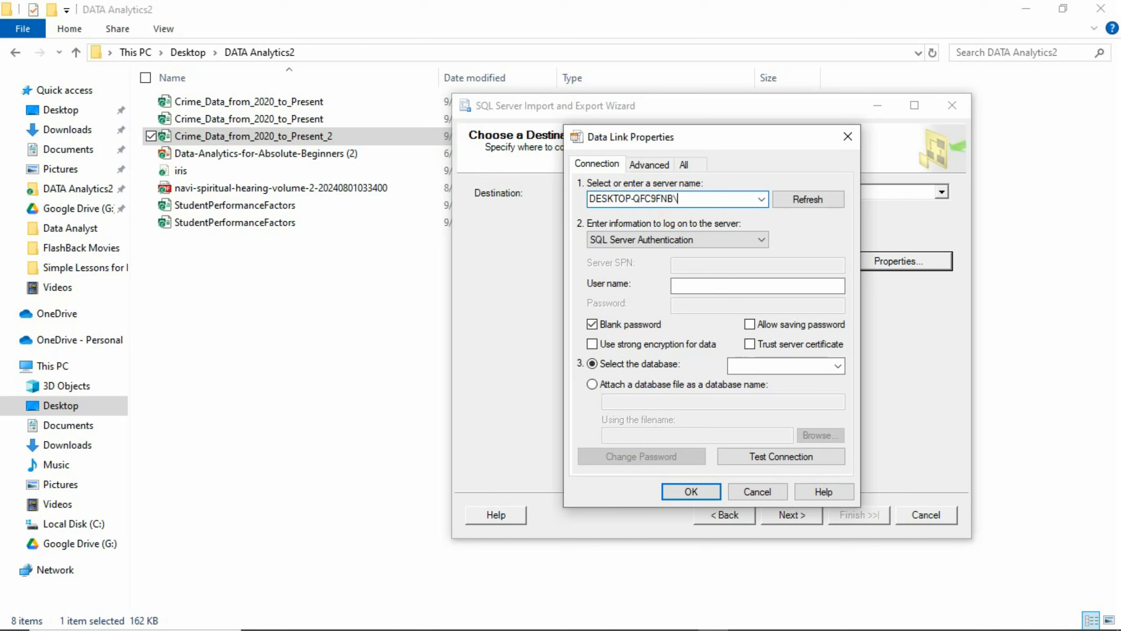
text(sqlexpress)
key(BackSpace)
key(BackSpace)
key(BackSpace)
key(BackSpace)
key(BackSpace)
key(BackSpace)
key(BackSpace)
key(BackSpace)
key(BackSpace)
key(BackSpace)
key(BackSpace)
key(BackSpace)
text(B)
- Try to list the server's databases using SQL Server Authentication
click(836, 368)
click(723, 288)
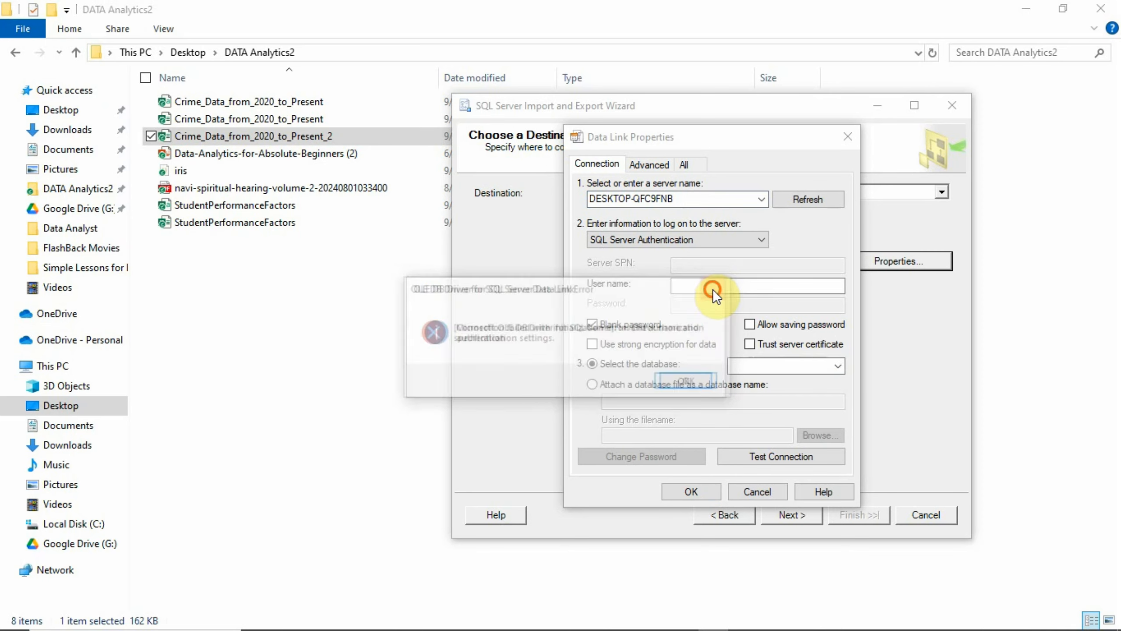
click(691, 383)
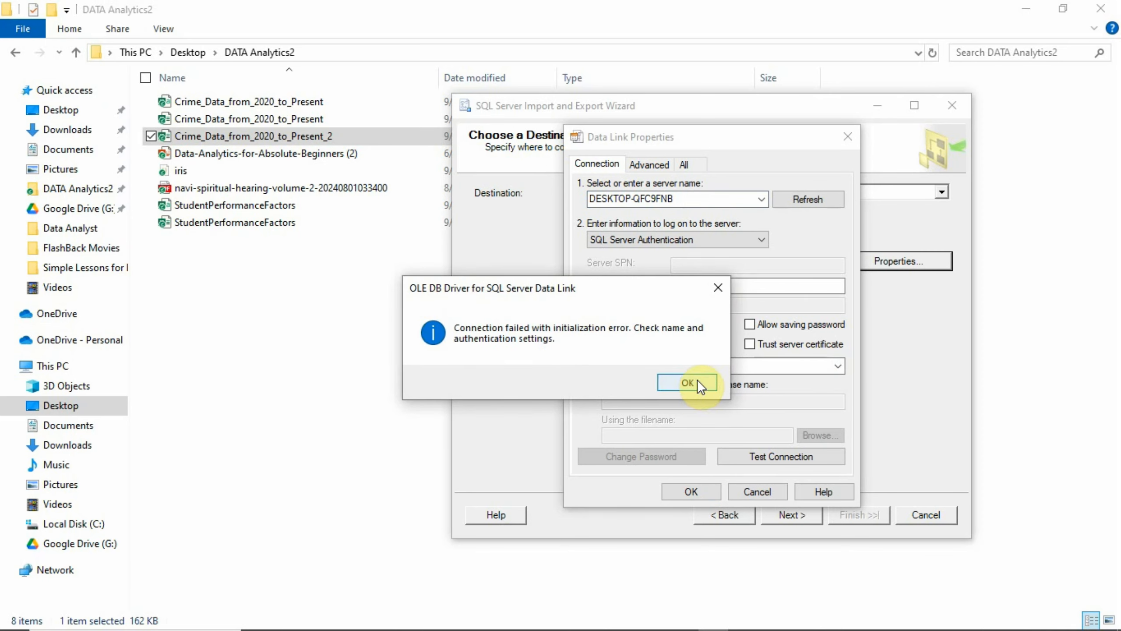
- Connect with Windows Authentication to Database_Two and proceed with copying data from one or more tables or views
click(759, 238)
click(759, 239)
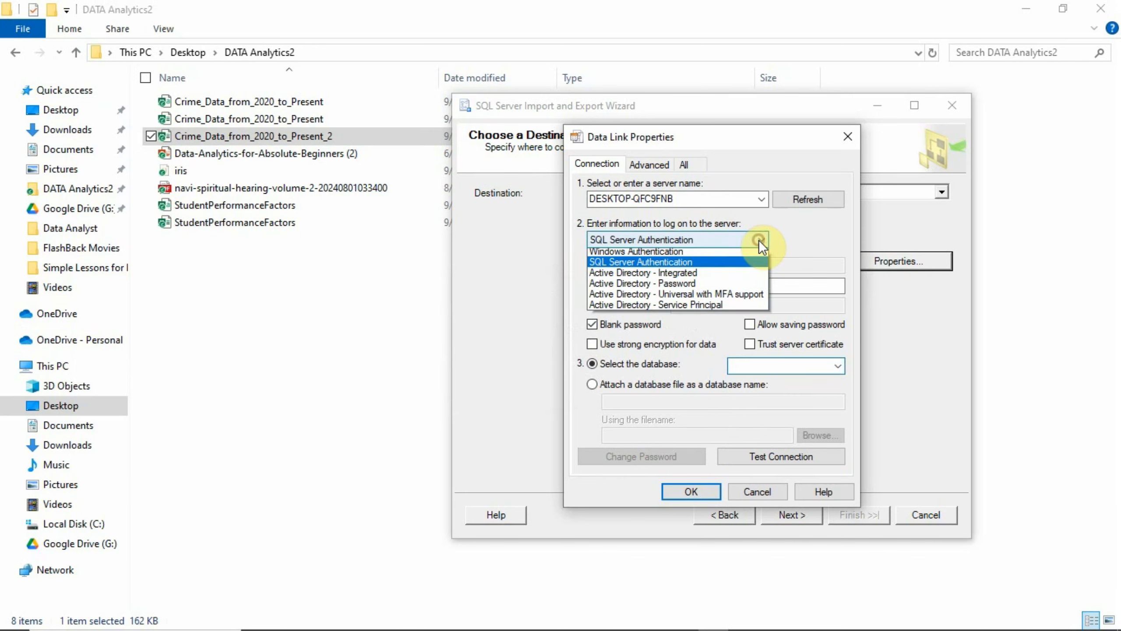
click(707, 256)
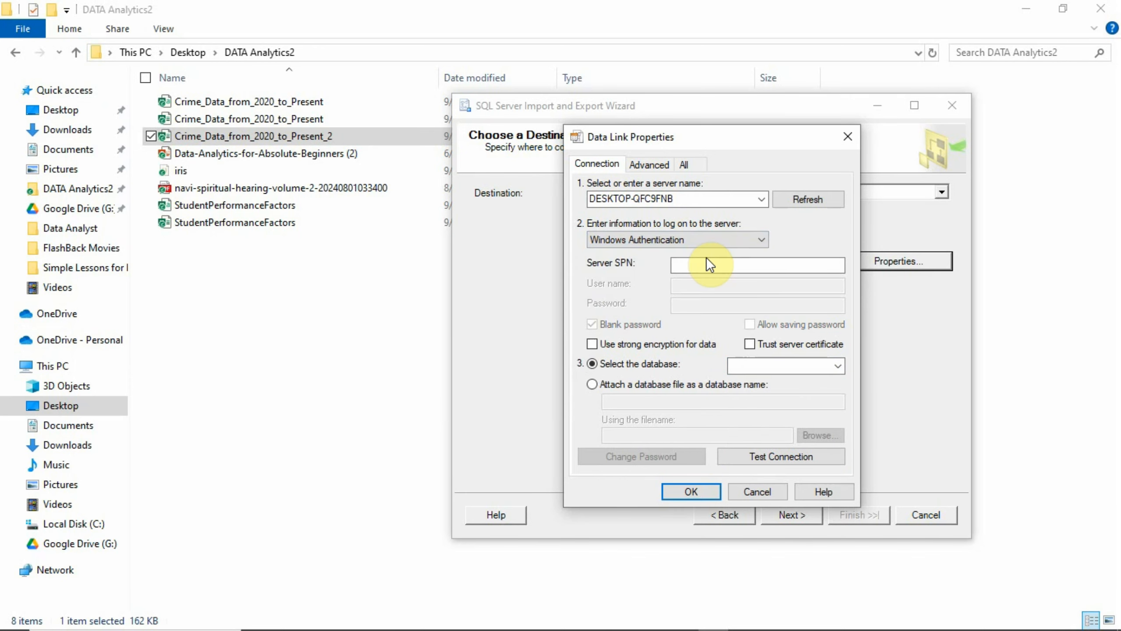
click(838, 366)
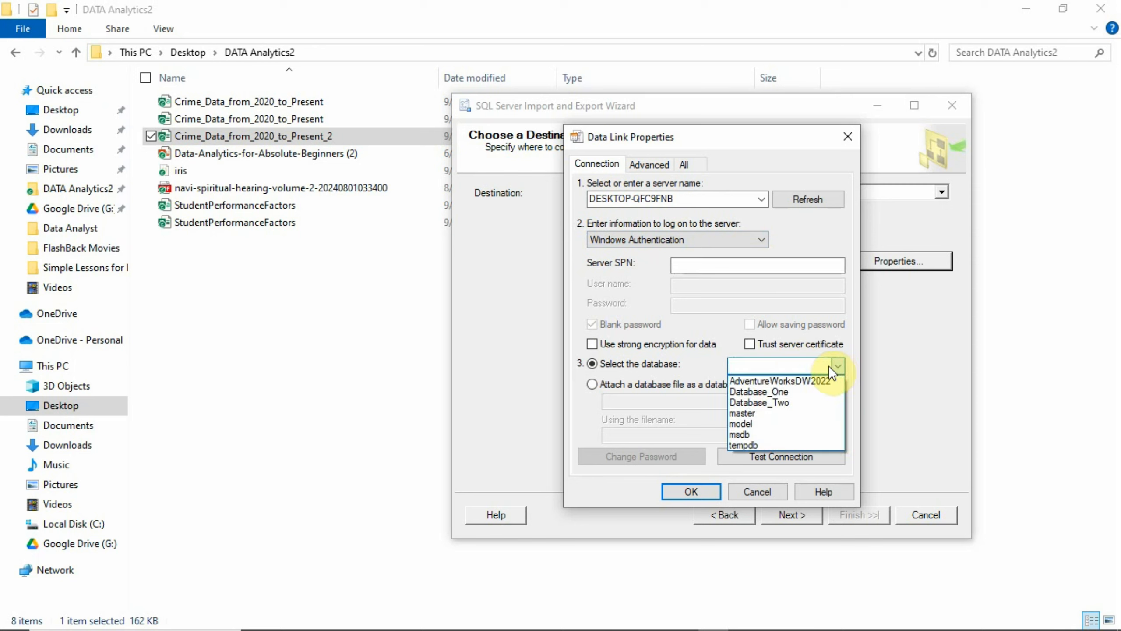
click(807, 402)
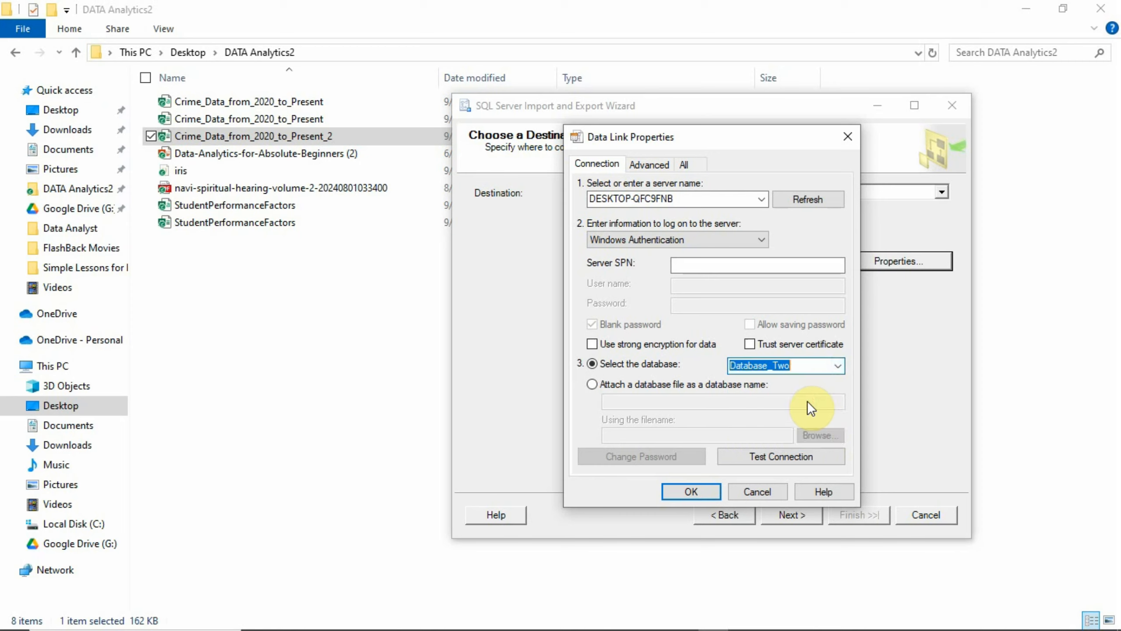
click(690, 491)
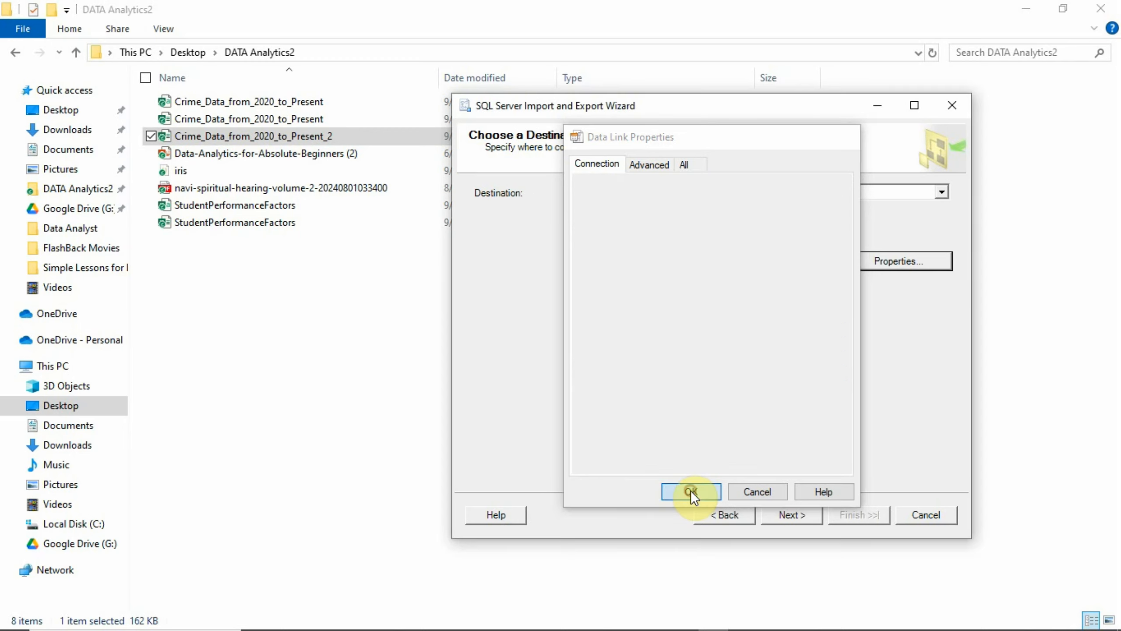
click(794, 513)
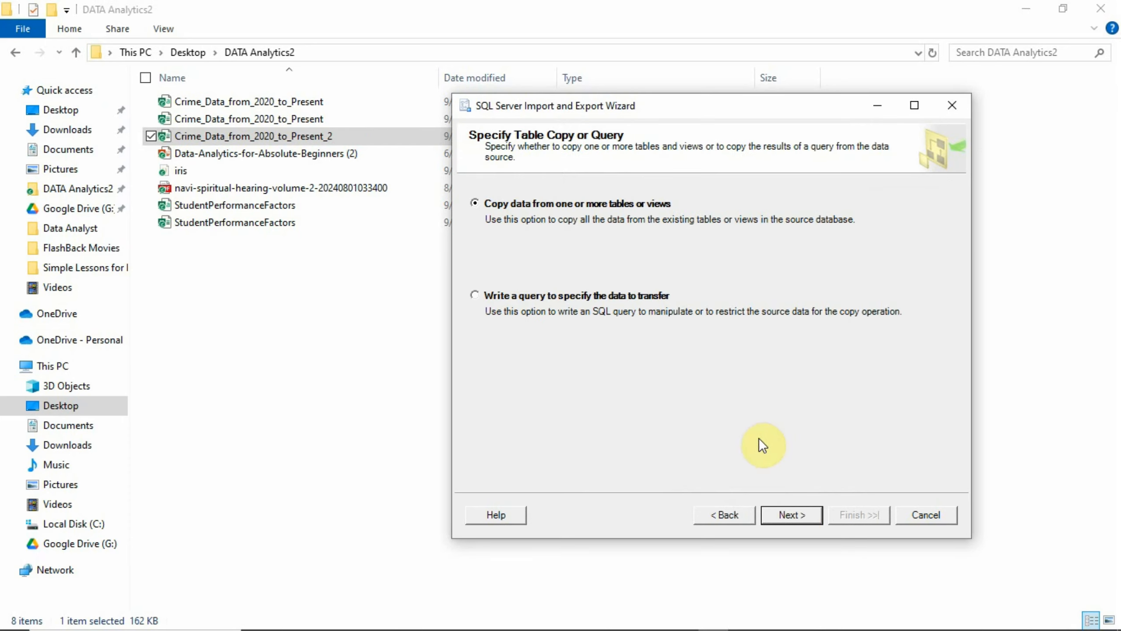
click(780, 508)
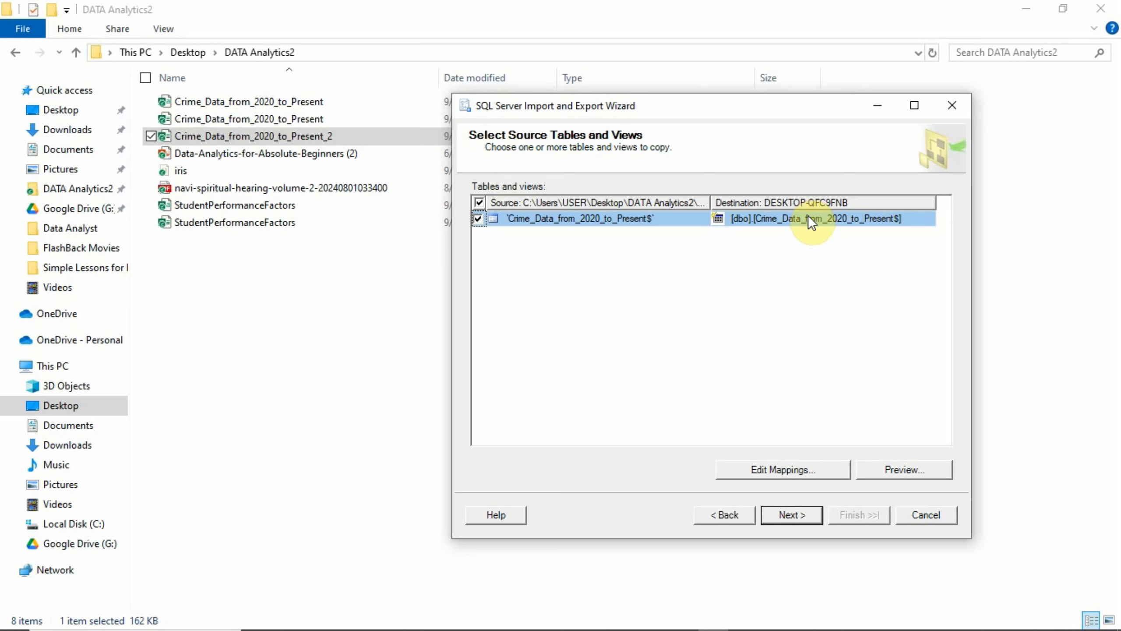
- Check the column mappings of the Crime_Data_from_2020_to_Present$ table, including its destination table options
click(757, 469)
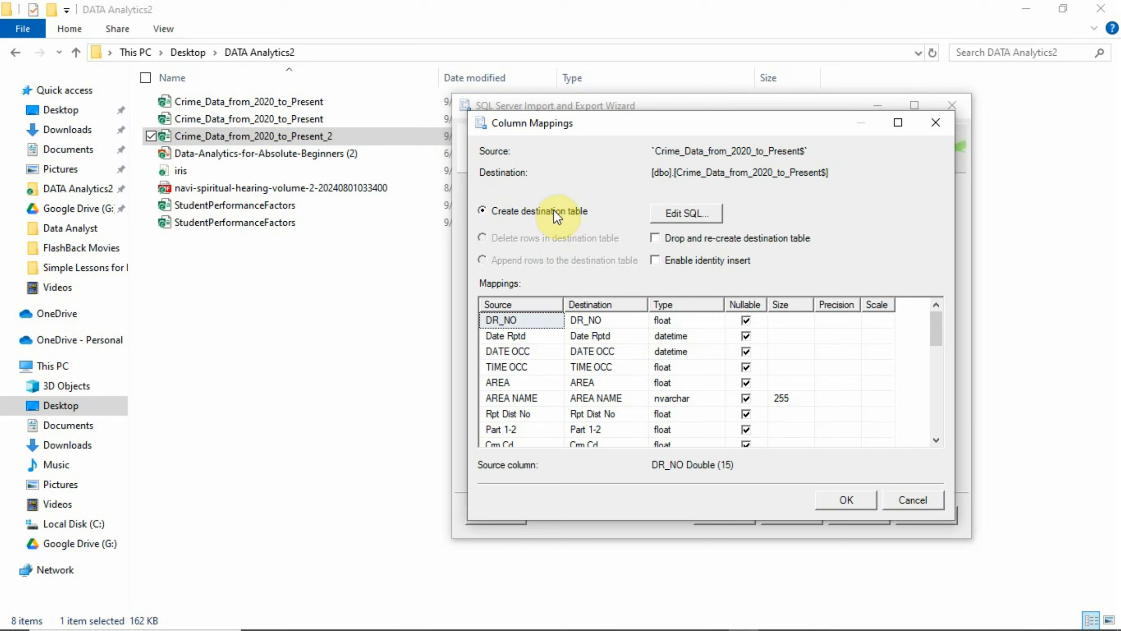
click(923, 500)
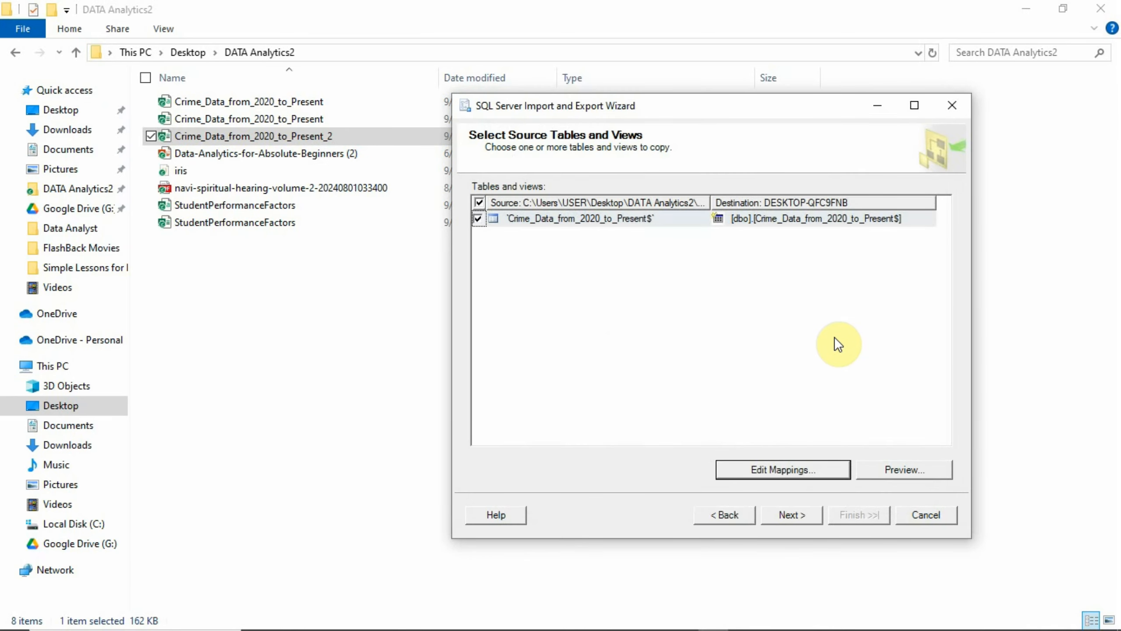
click(786, 470)
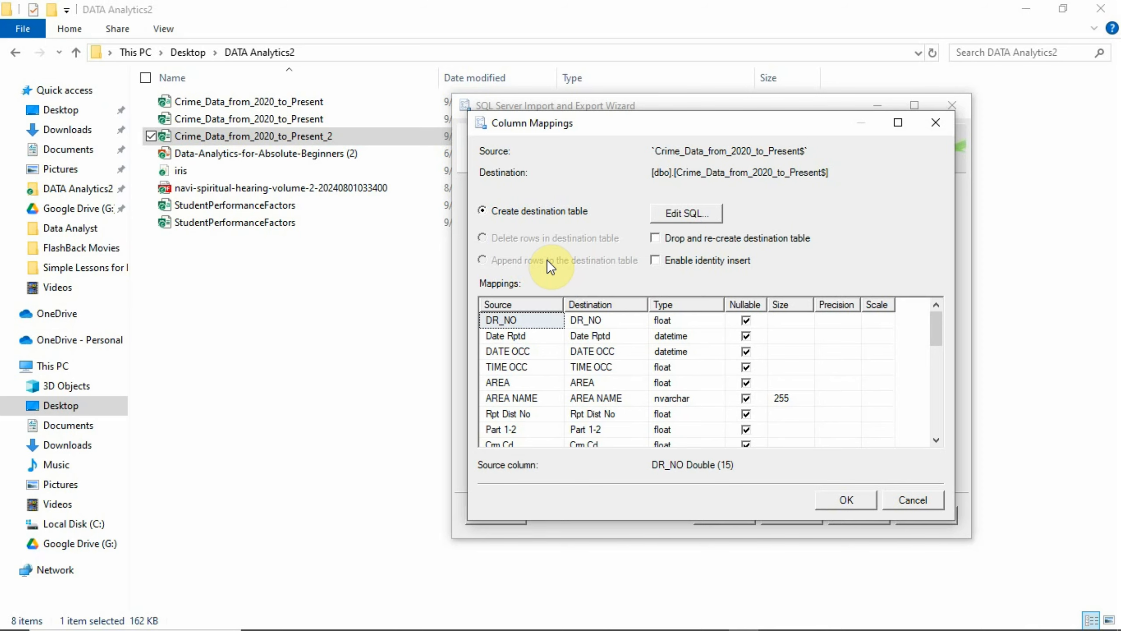
click(916, 498)
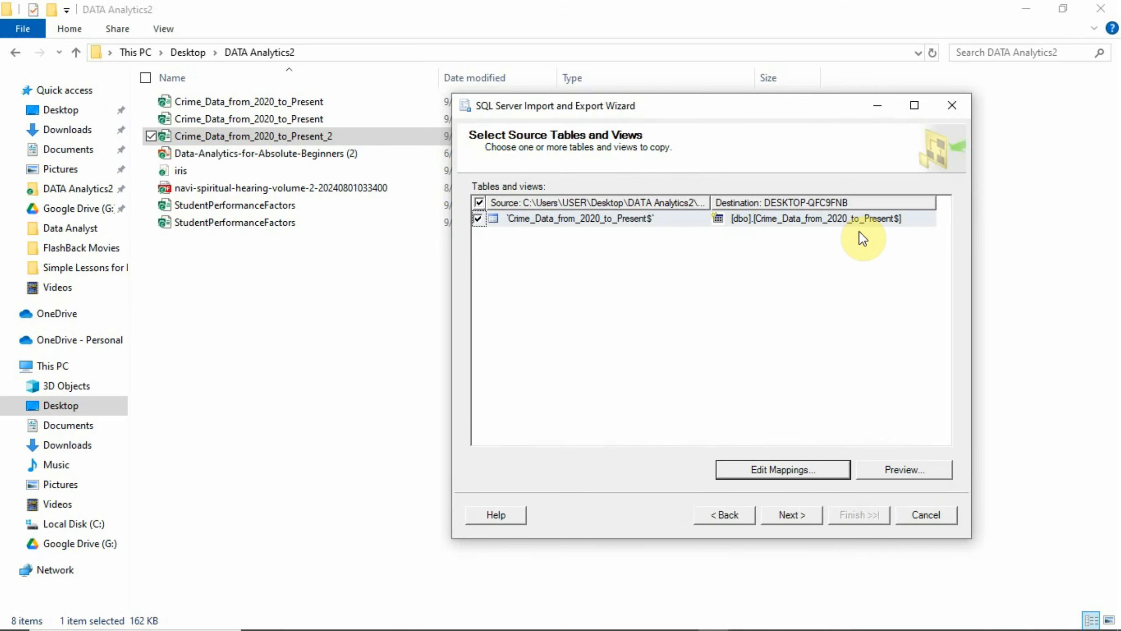
- Set the destination table name to [dbo].[Crime_Data_from_2020_to_Present], without the trailing dollar sign
click(897, 218)
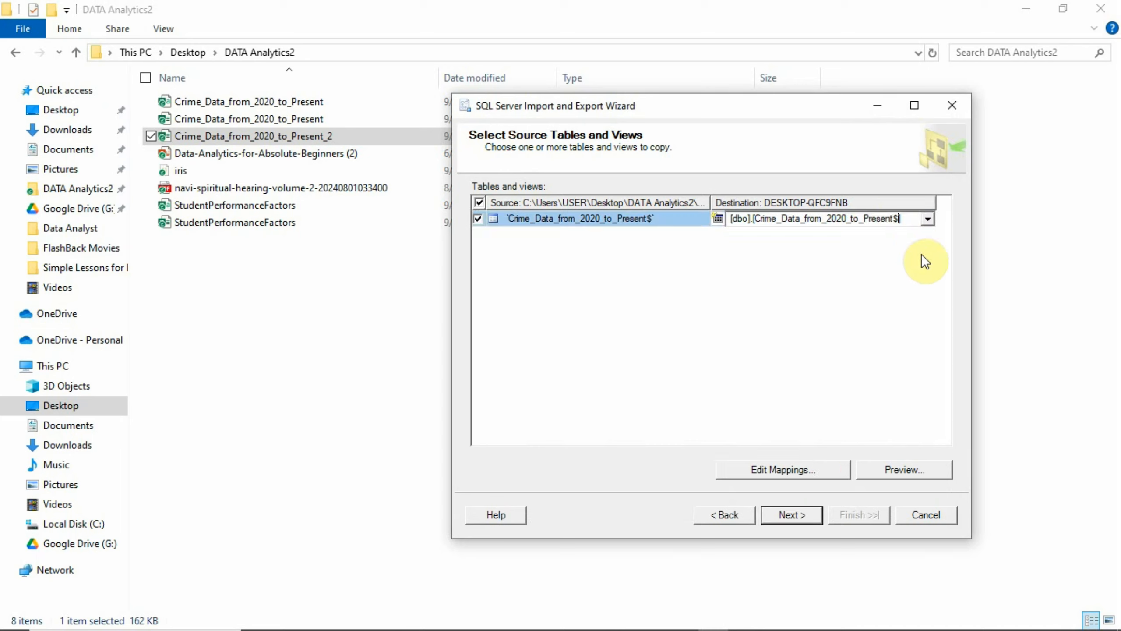
key(BackSpace)
key(BackSpace)
key(Return)
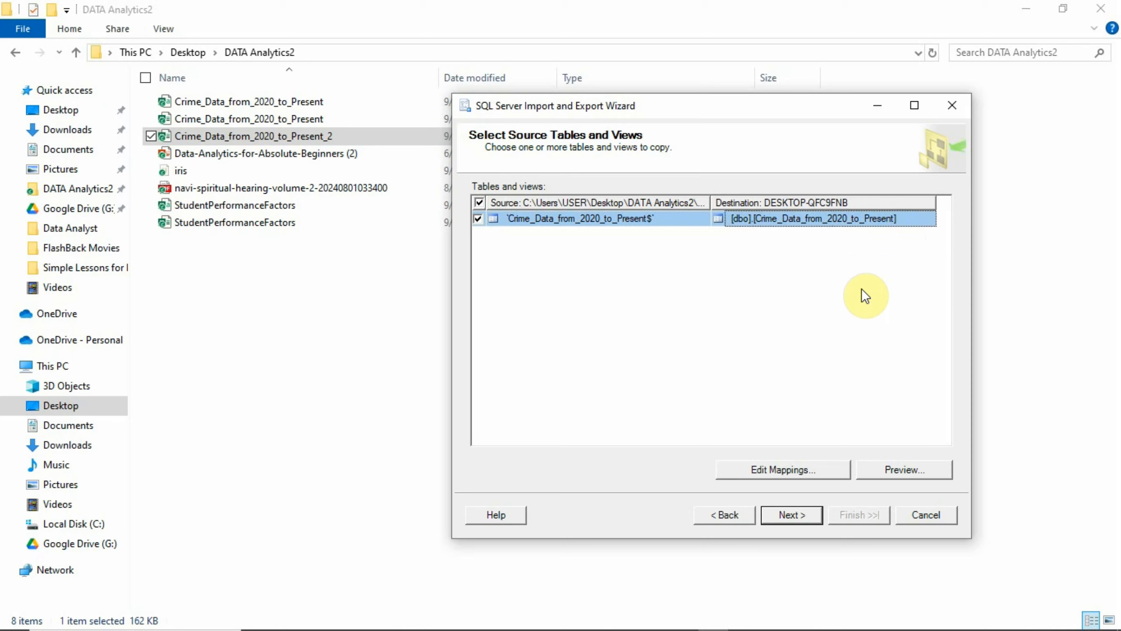
- Review the column mappings and data types for appending rows to [dbo].[Crime_Data_from_2020_to_Present], including DR_NO and Date Rptd, and accept them
click(764, 470)
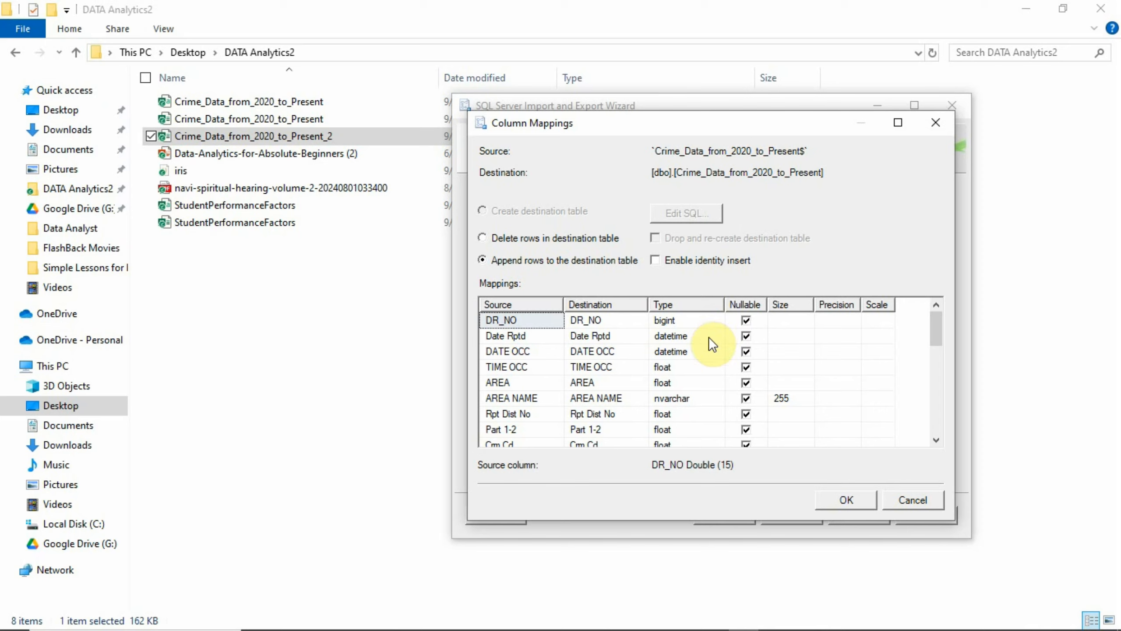
scroll(709, 337, down, 6)
scroll(709, 337, up, 6)
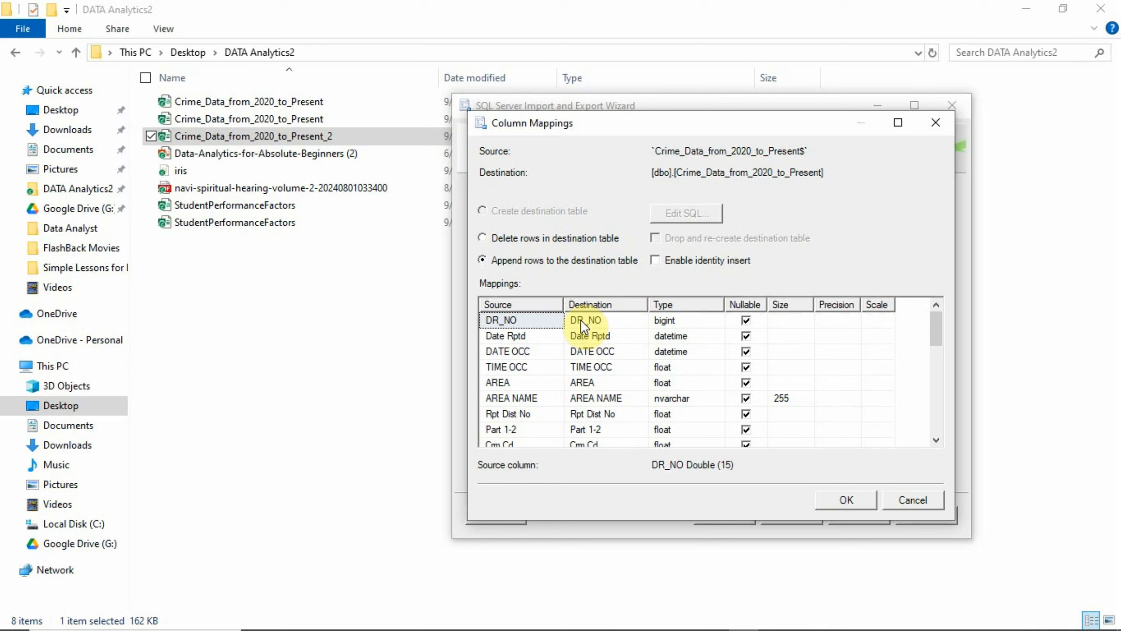
click(715, 317)
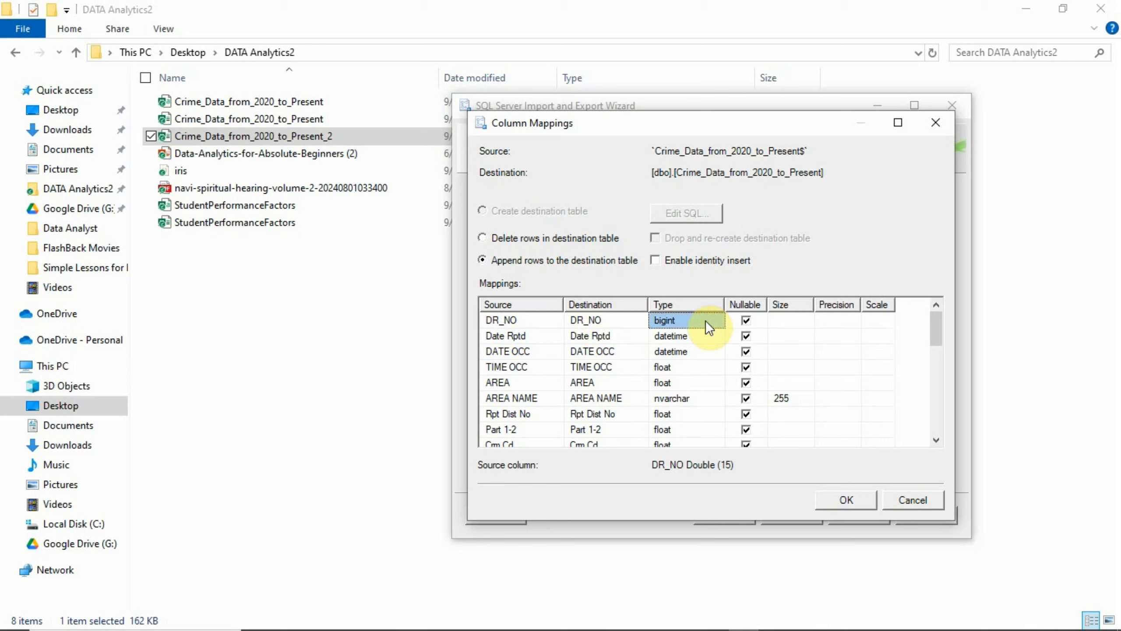
click(705, 317)
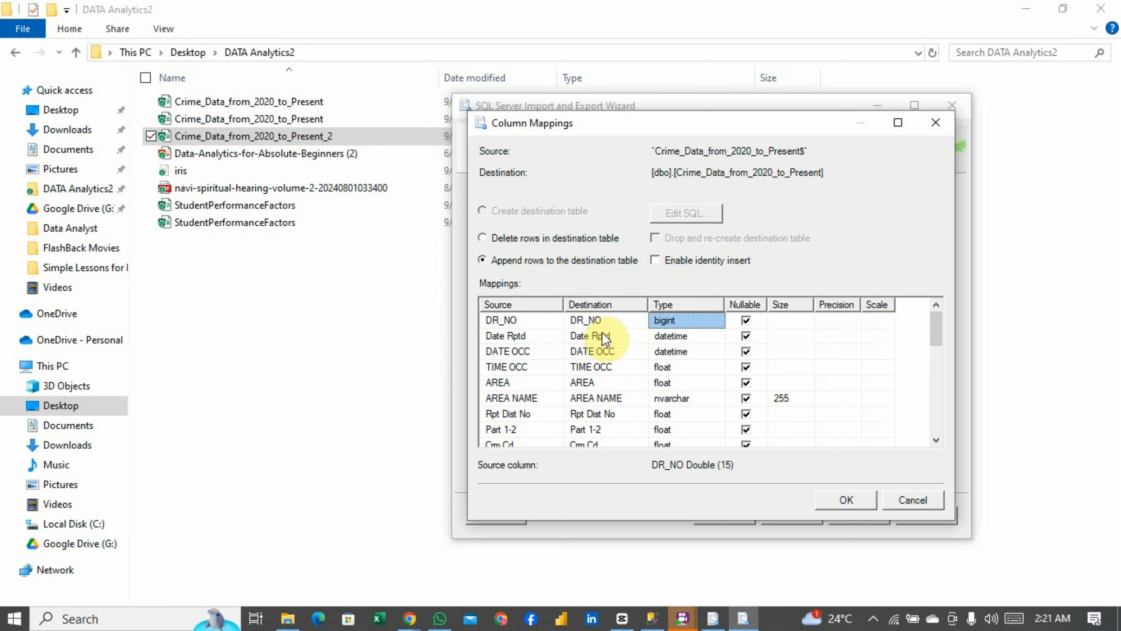
click(712, 332)
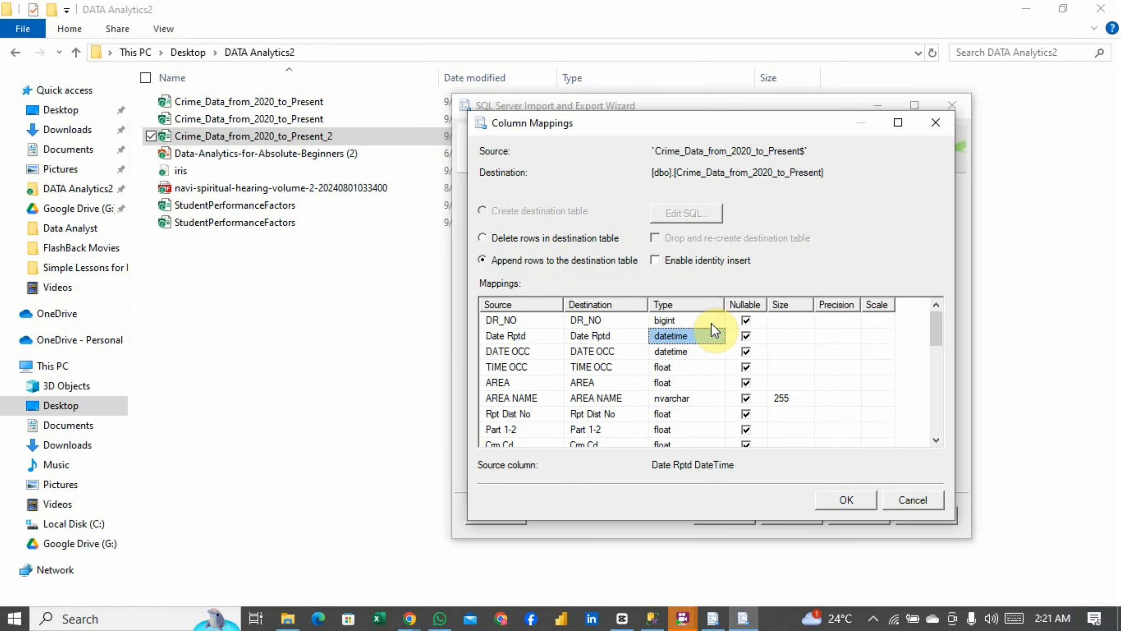
click(861, 504)
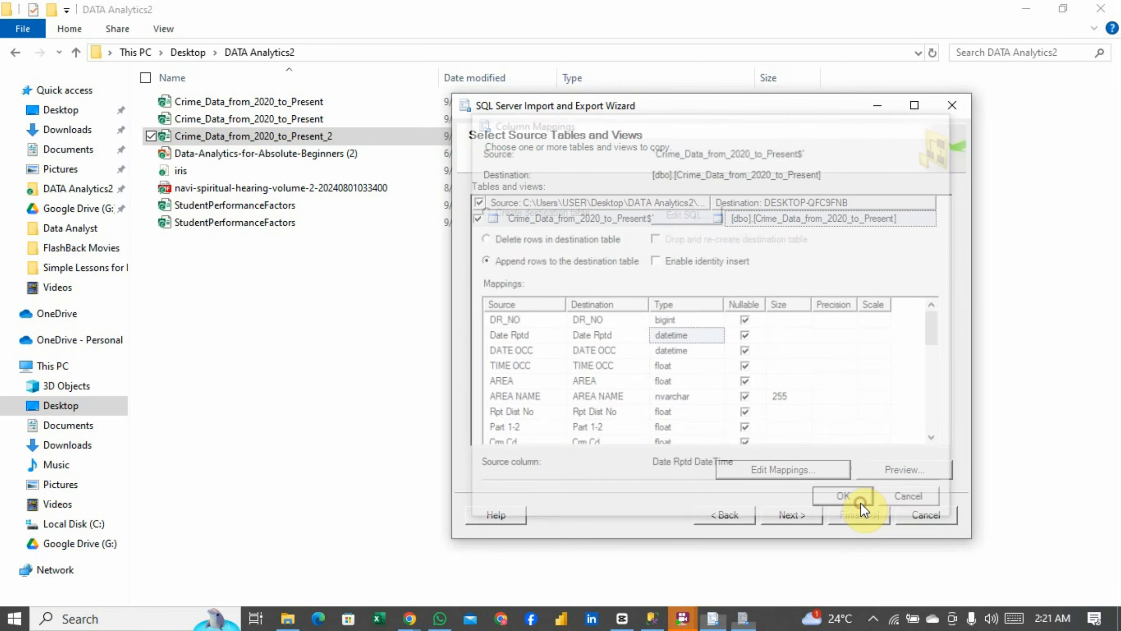
- Keep the default data type conversion settings, run the import immediately, and close the wizard
click(809, 518)
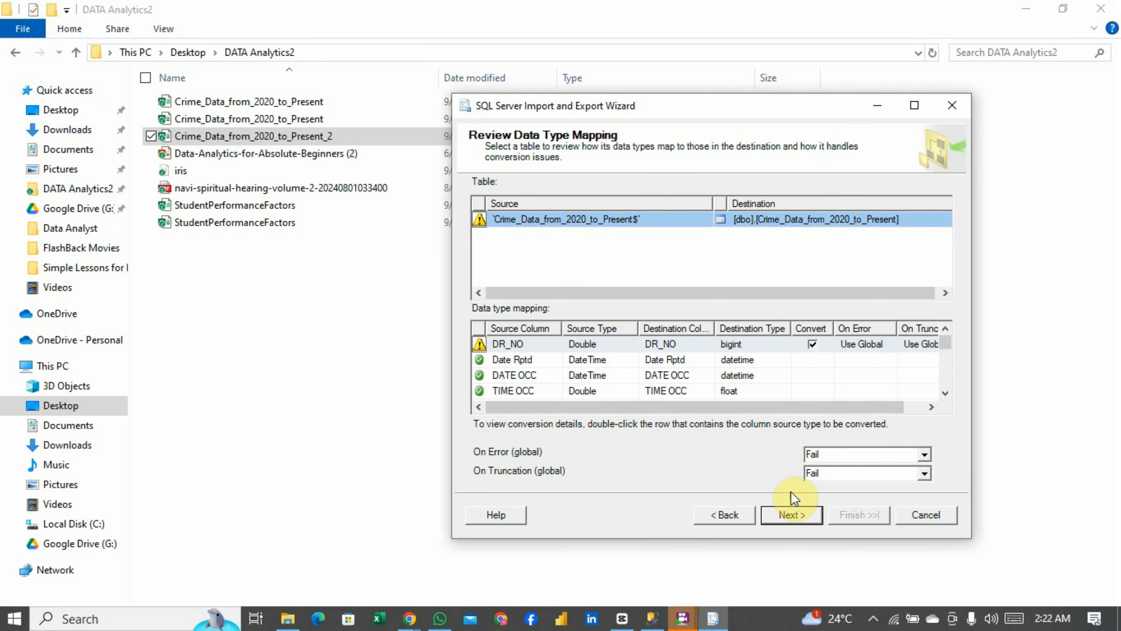
click(800, 512)
click(868, 516)
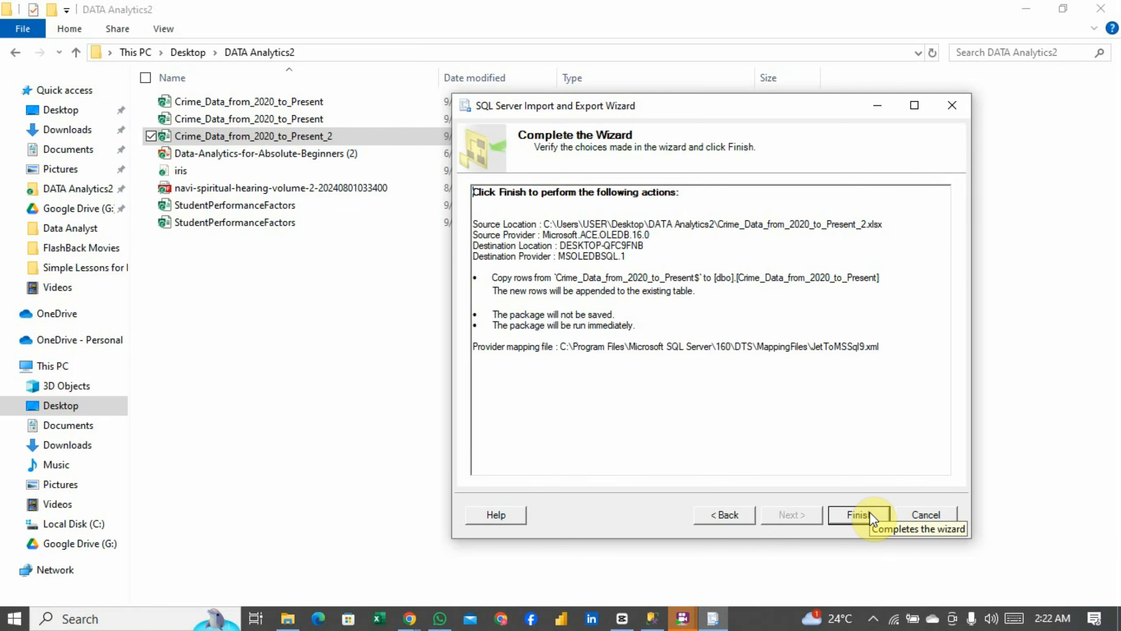
click(869, 515)
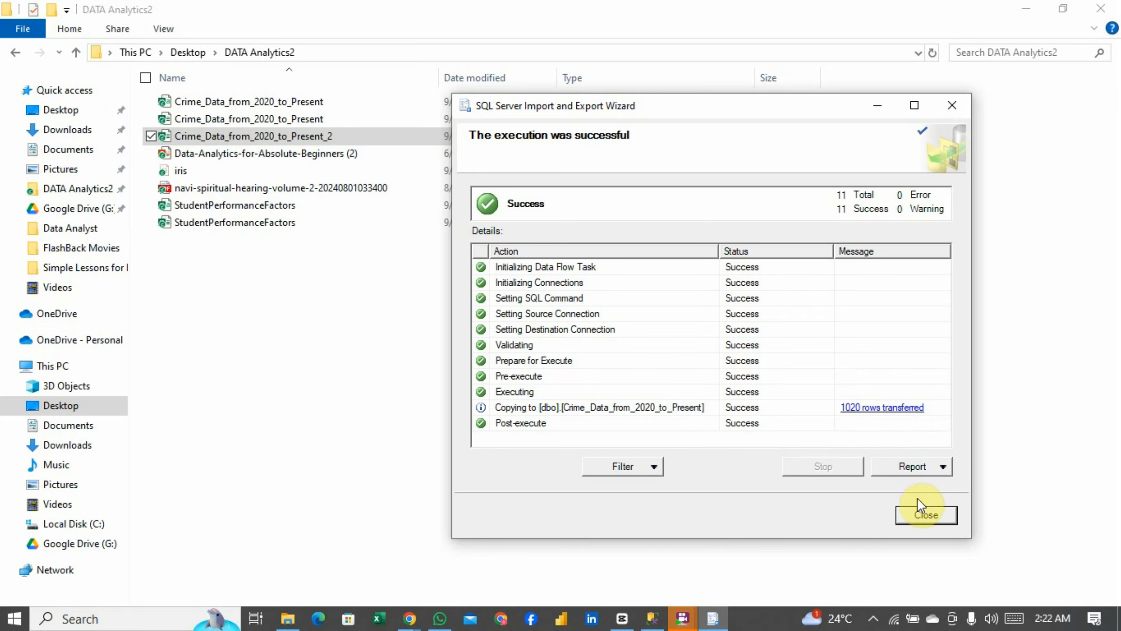
click(908, 514)
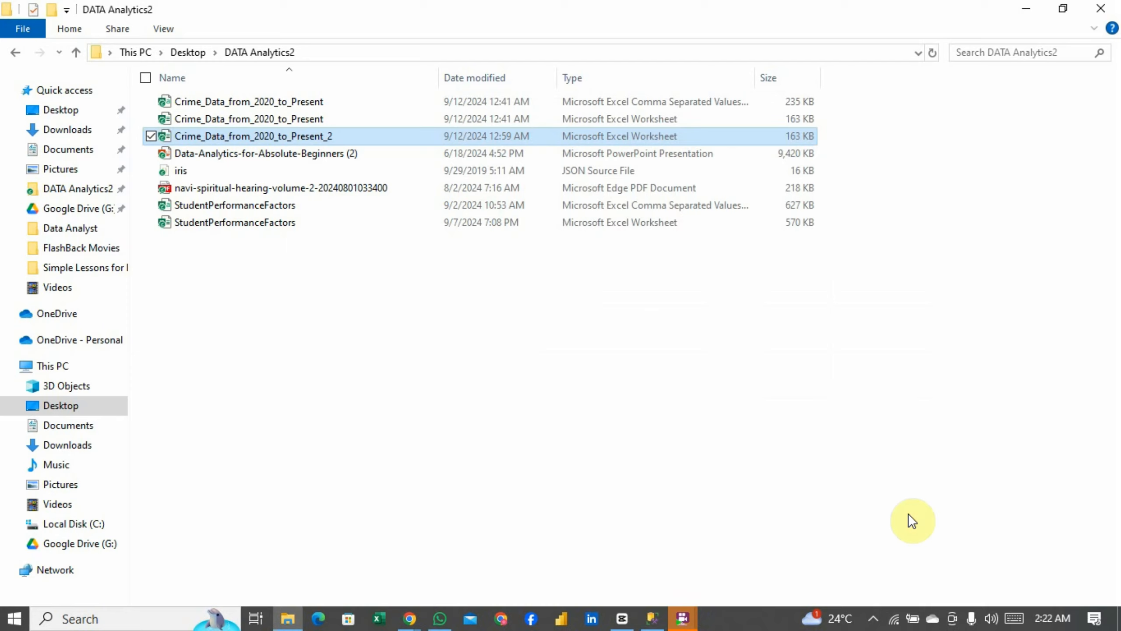
- Switch to SQL Server Management Studio and refresh the dbo.Crime_Data_from_2020_to_Present table in Database_Two
click(650, 620)
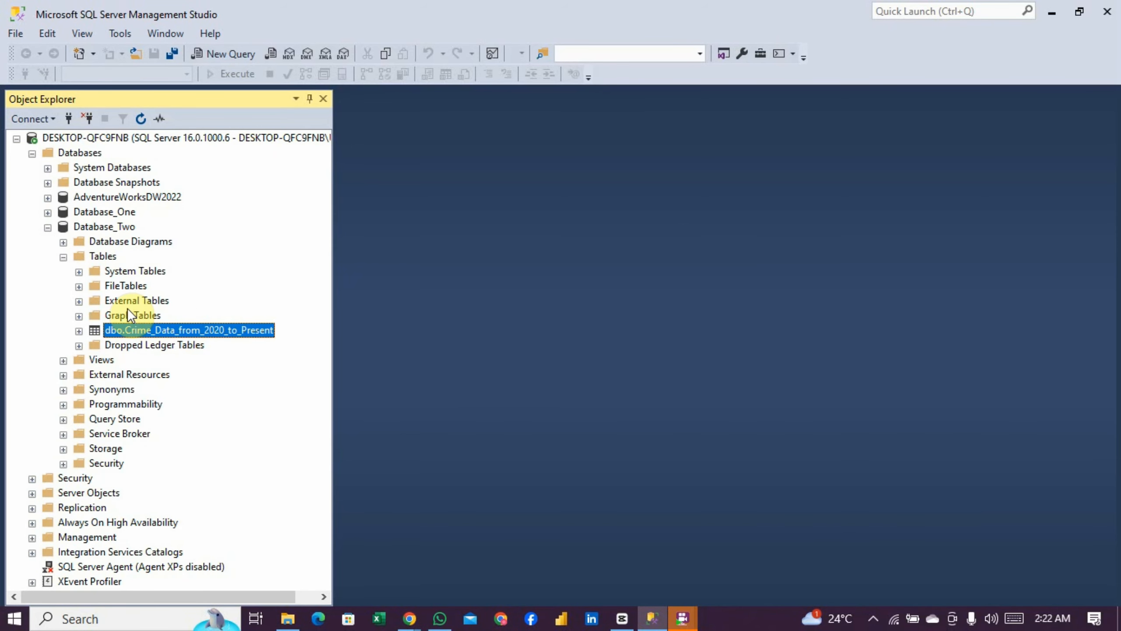
right_click(176, 329)
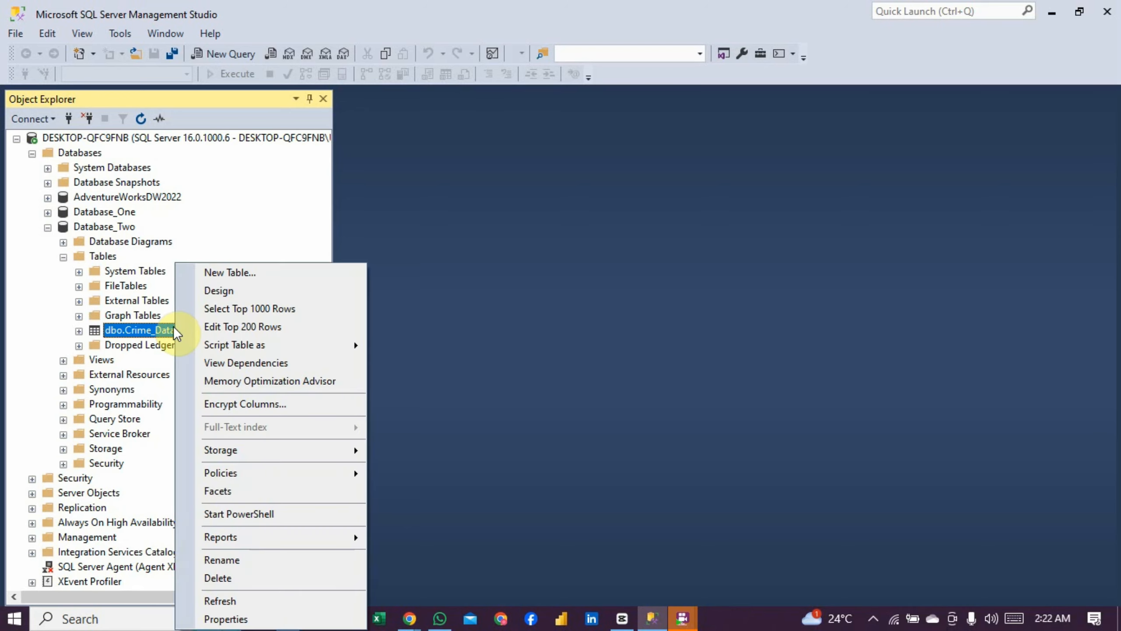
click(221, 601)
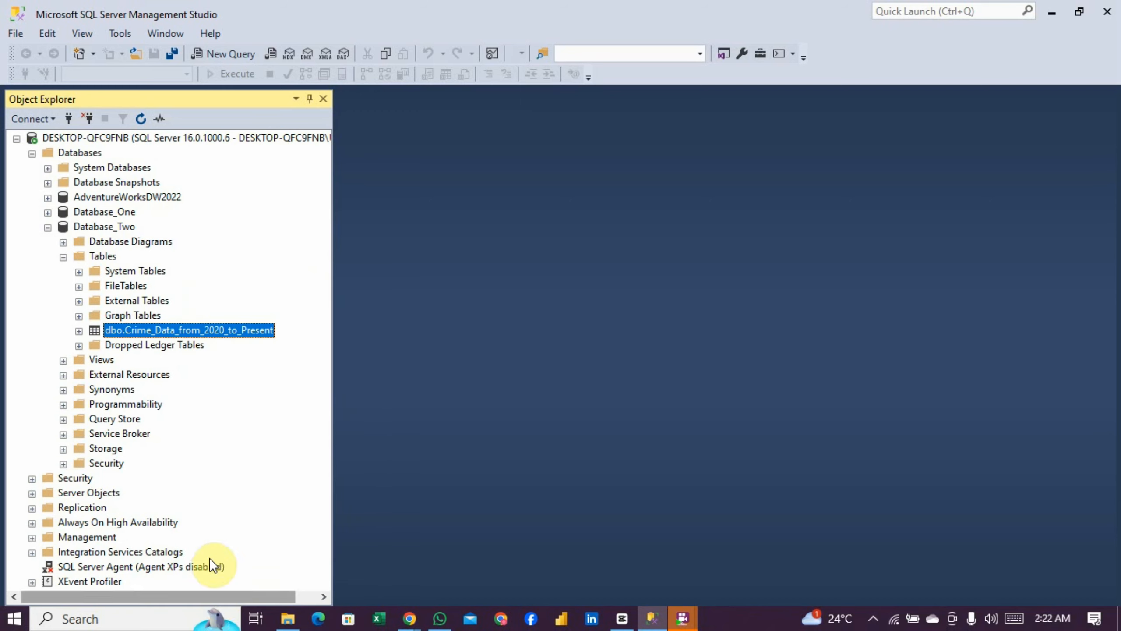
- Create a new query on Database_Two and begin it with SELECT * and FROM on separate lines
click(223, 58)
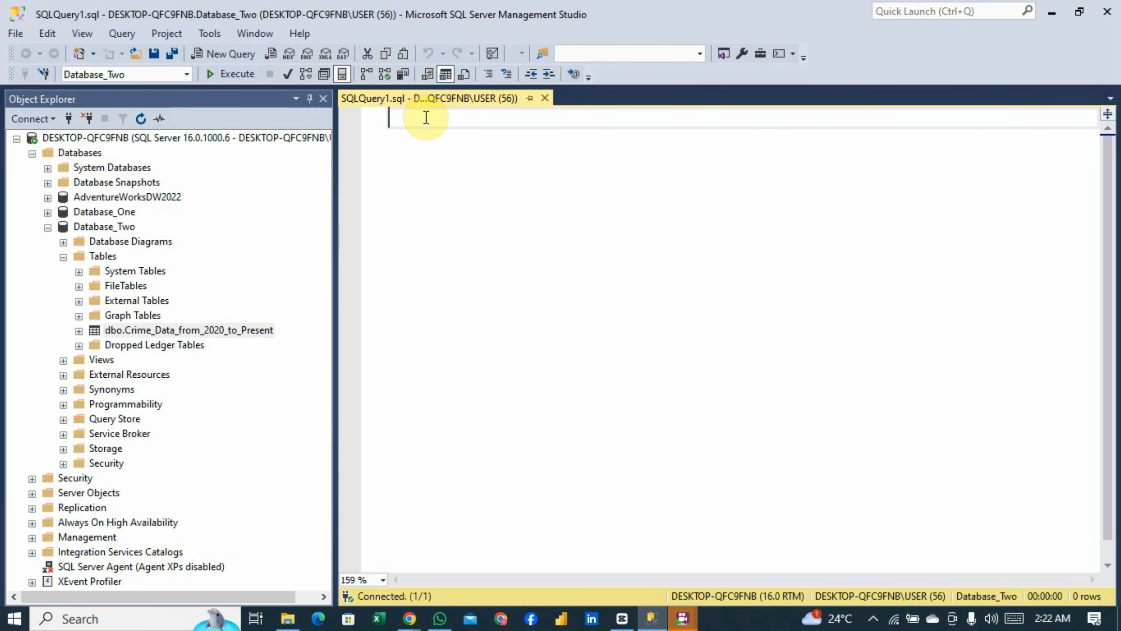
text(SELECT )
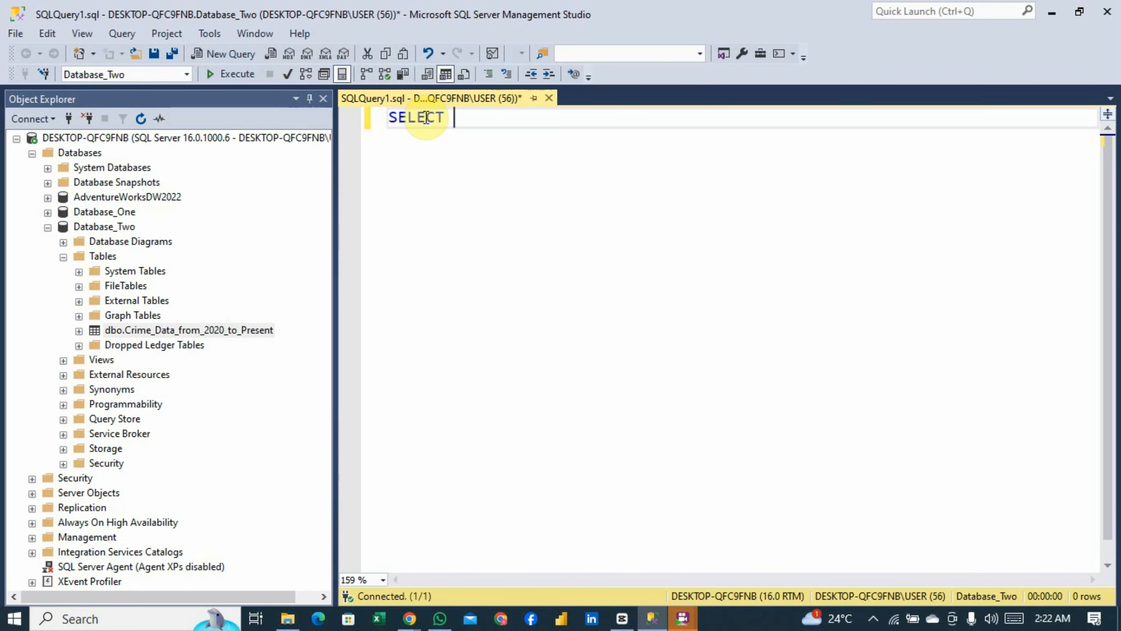
text(*)
key(Return)
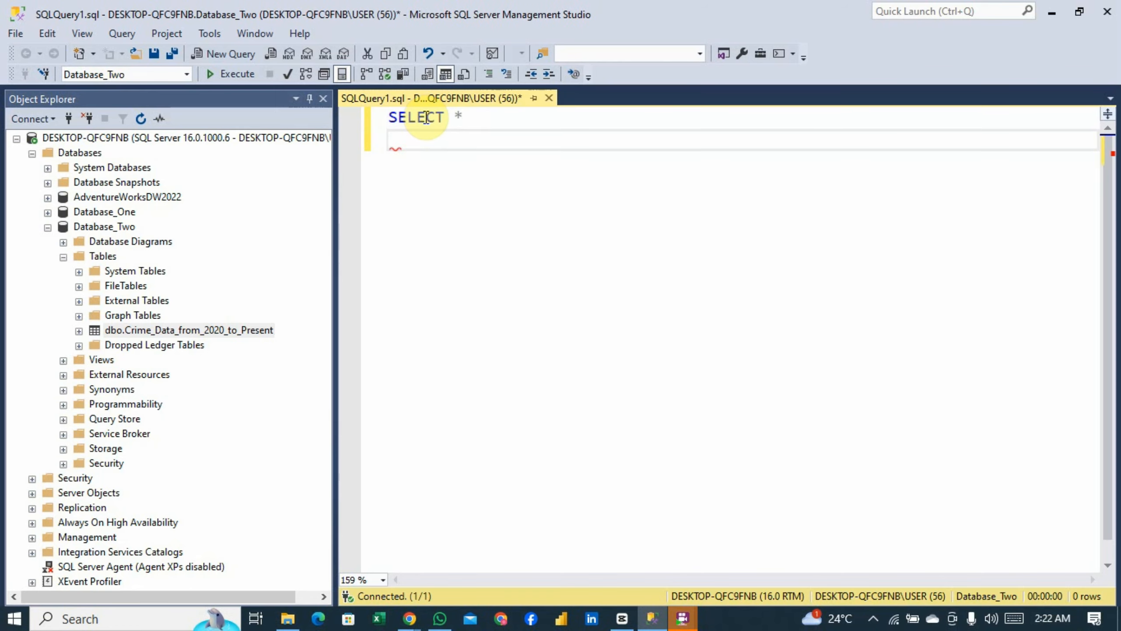
text(FROM)
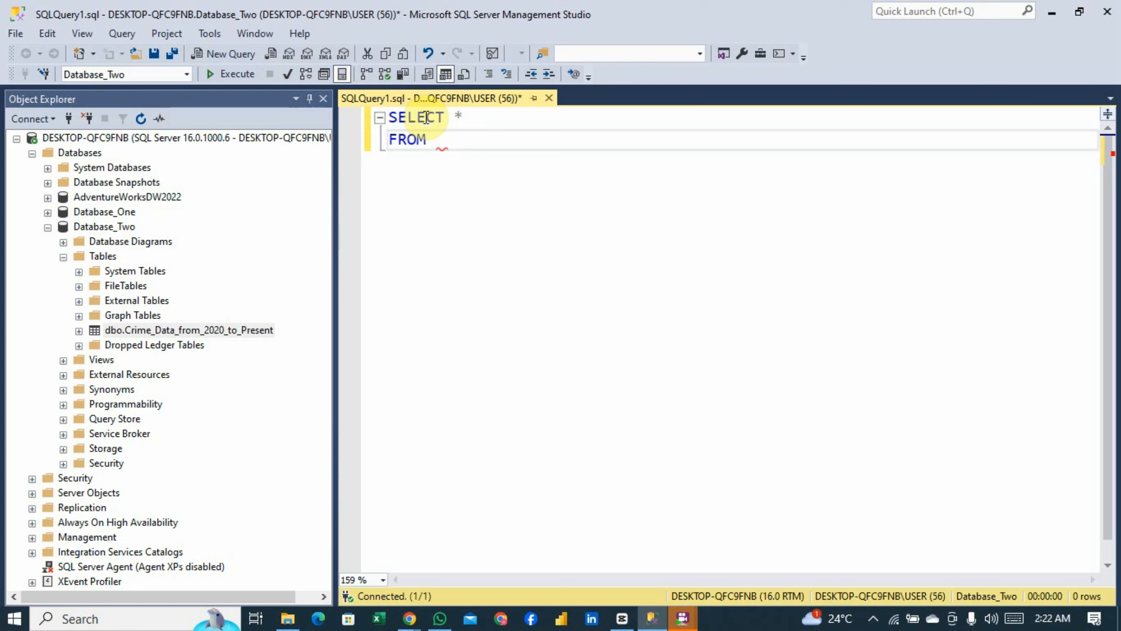
text( Data)
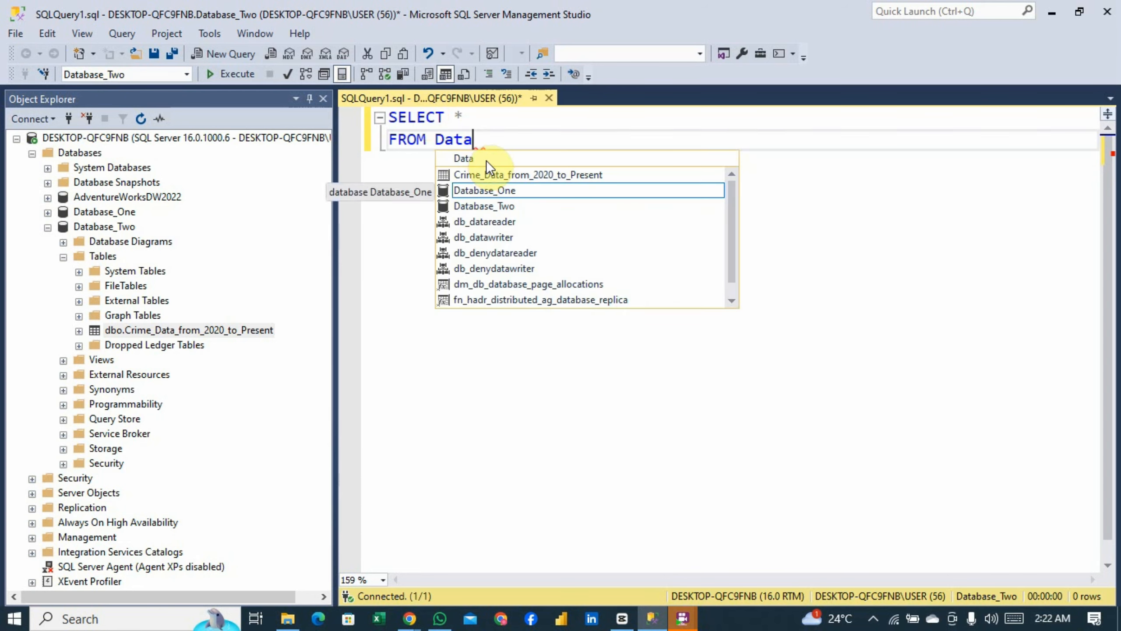
key(BackSpace)
key(BackSpace)
key(BackSpace)
key(BackSpace)
- Complete the FROM clause with the table Crime_Data_from_2020_to_Present and execute the query
text(C)
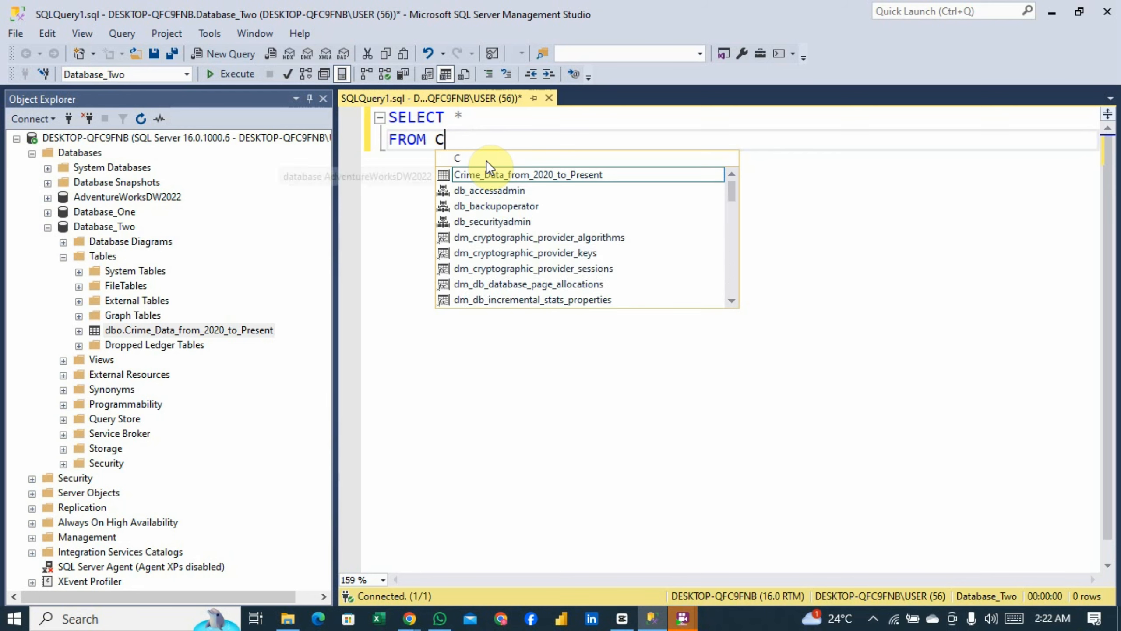
text(rime)
key(Tab)
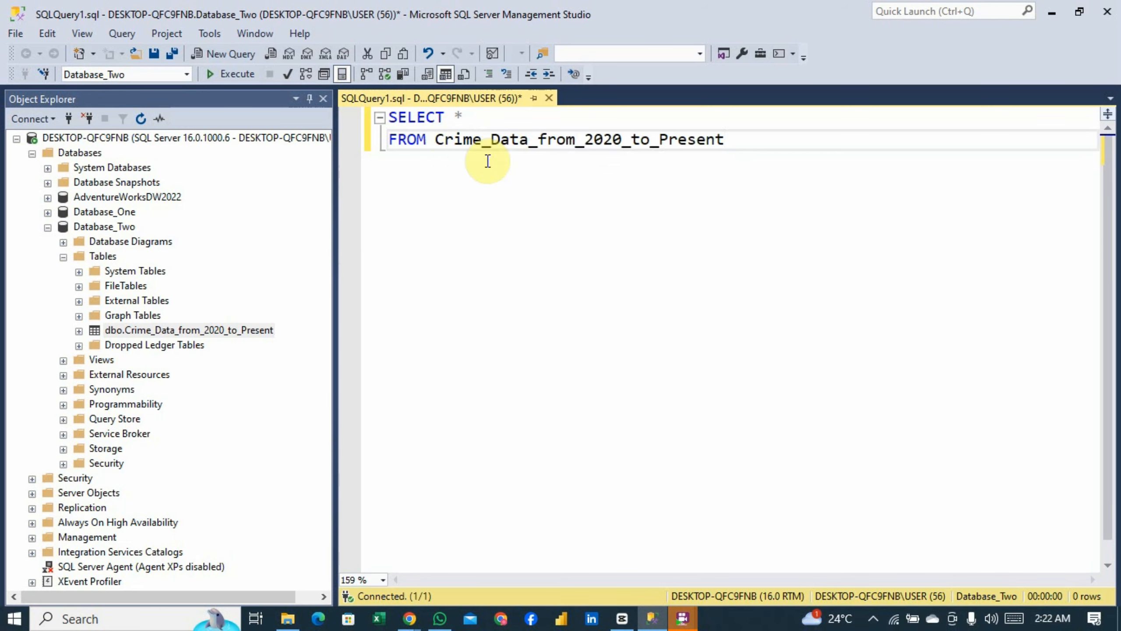
key(Return)
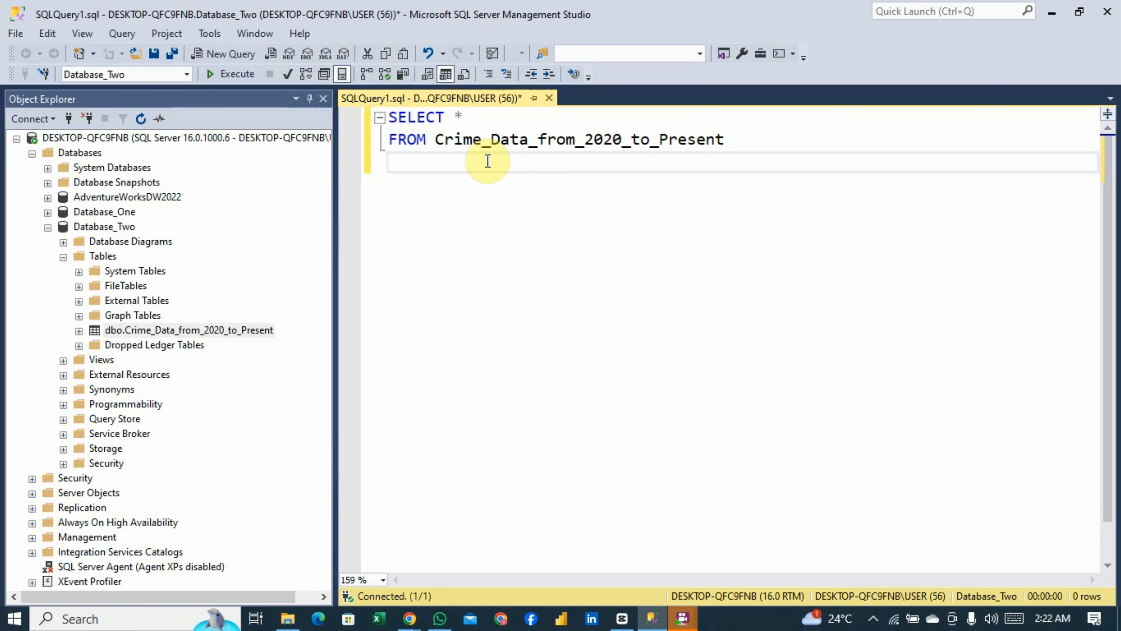
key(F5)
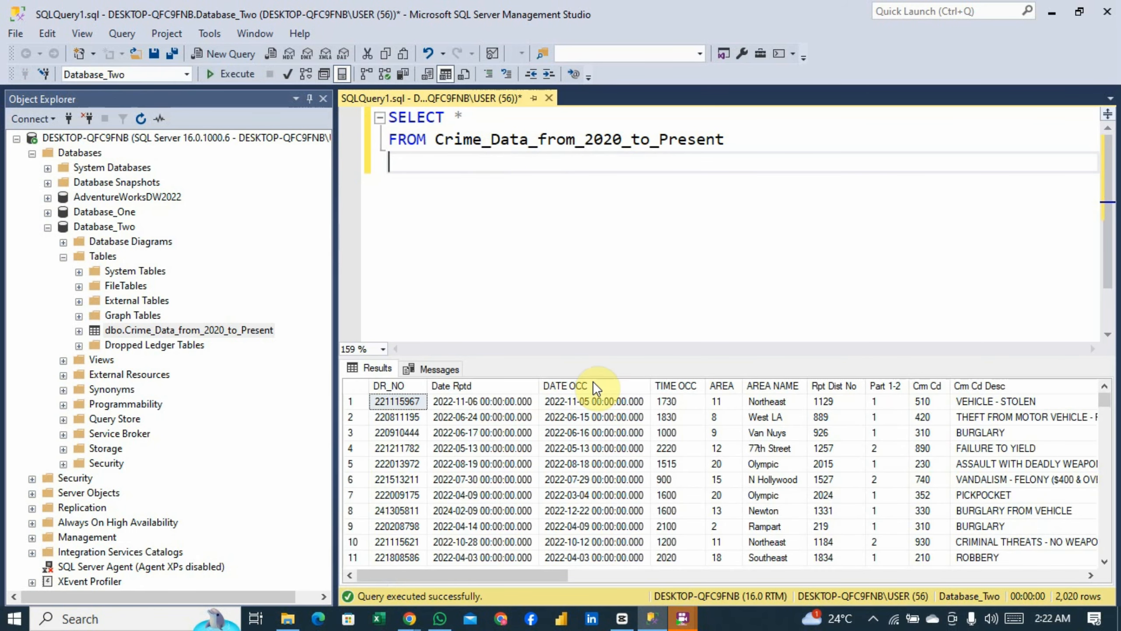